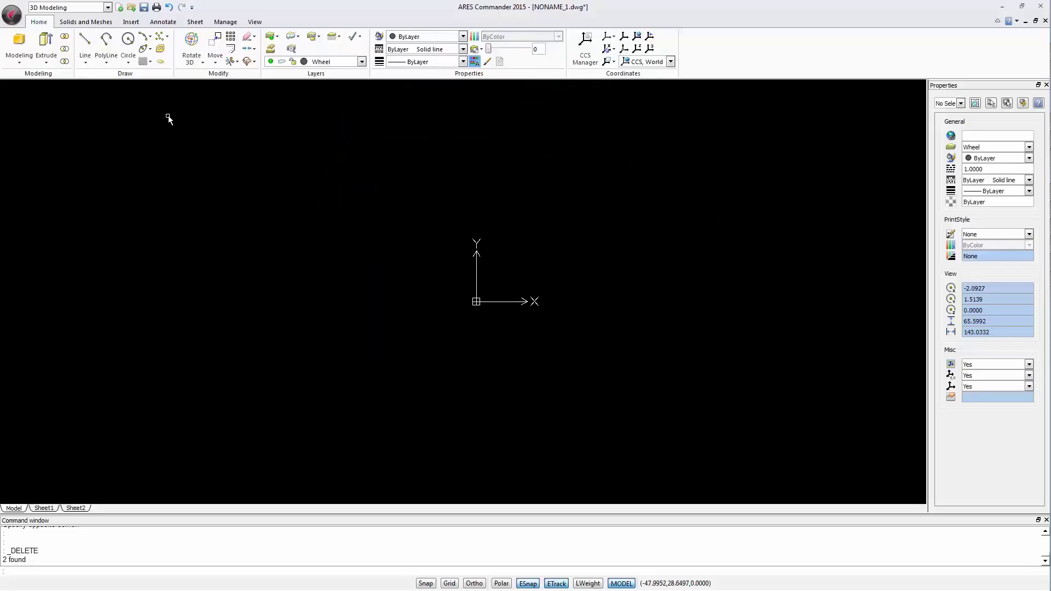
# Step: Draw a rectangle from corner 0,0 to 3,4
pyautogui.click(108, 64)
pyautogui.click(120, 97)
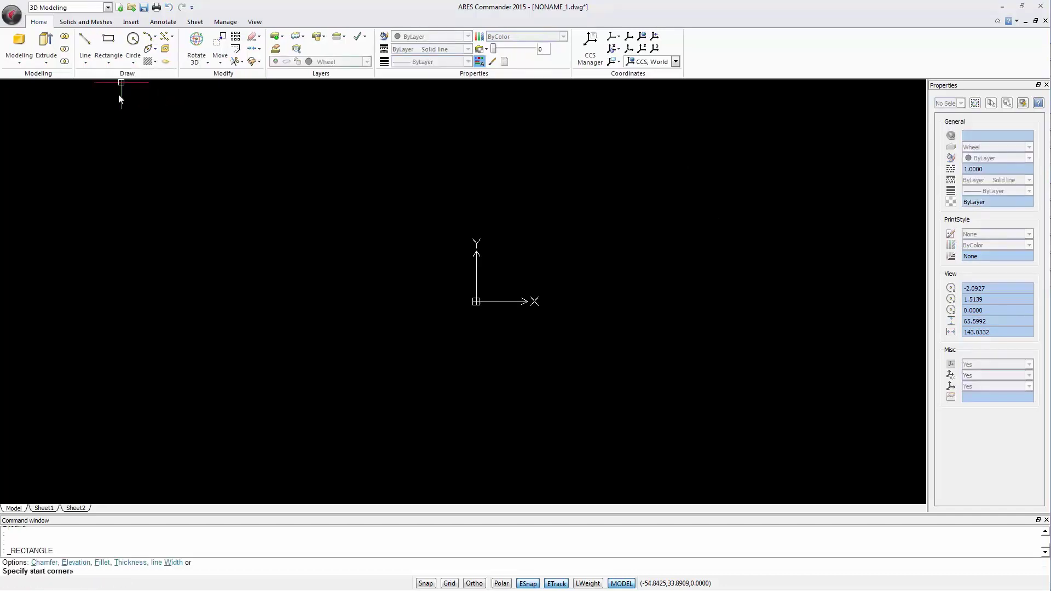
pyautogui.write('0,0')
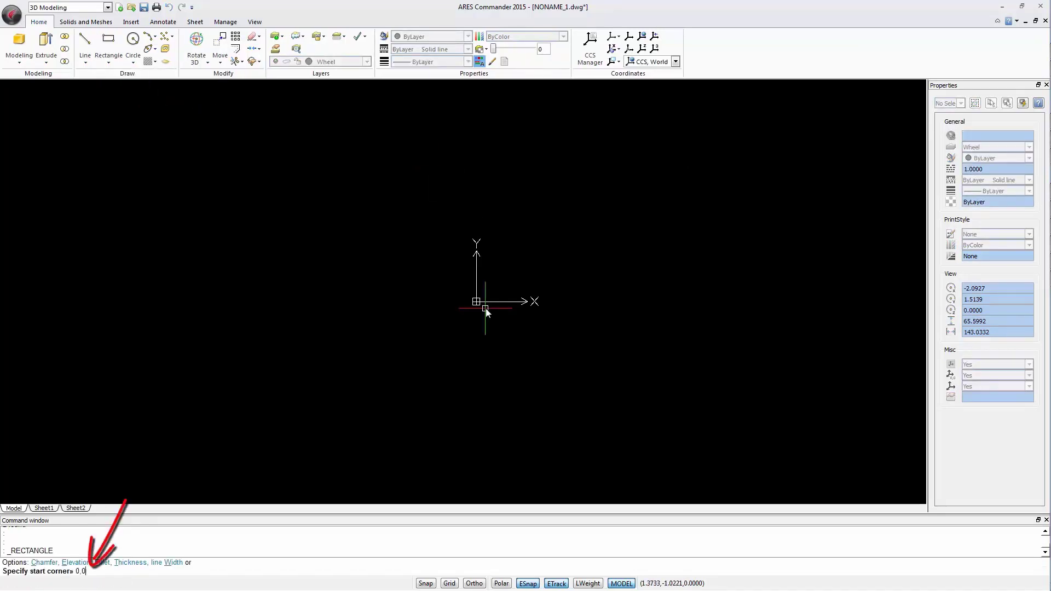
pyautogui.press('Return')
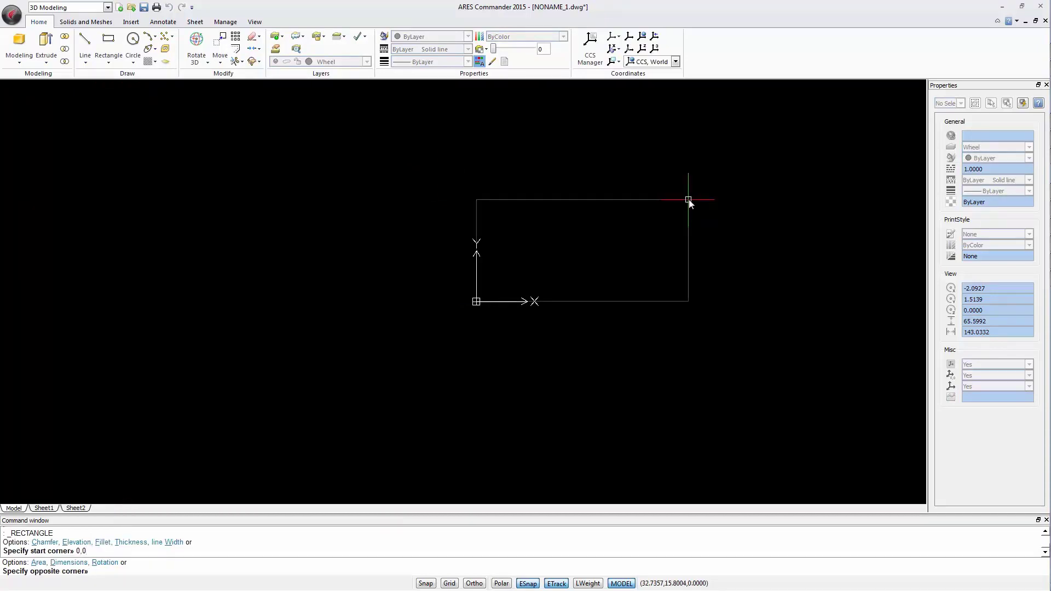
pyautogui.write('3')
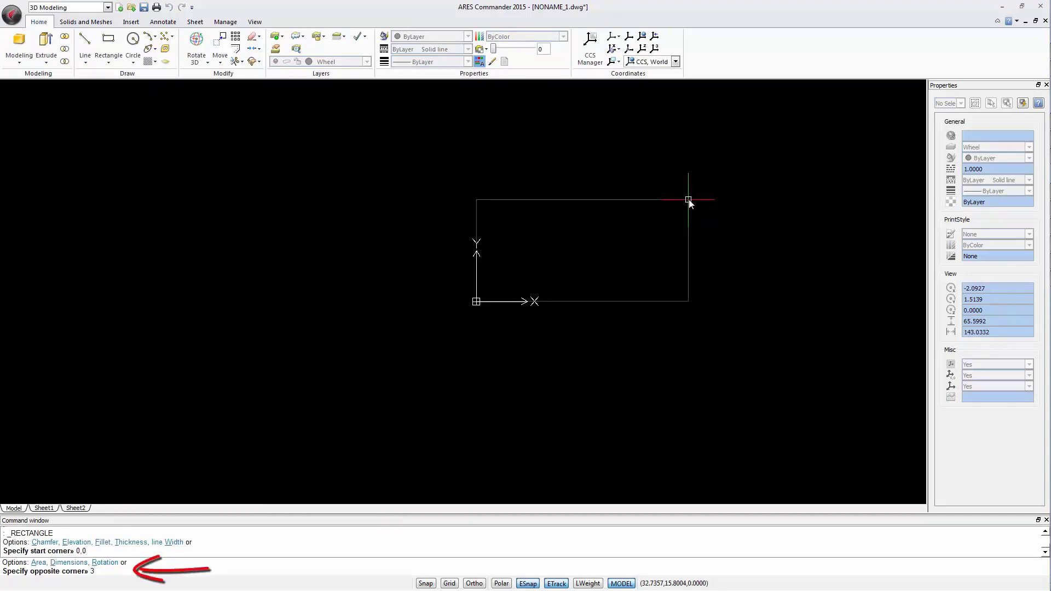
pyautogui.write(',4')
pyautogui.press('Return')
# Step: Move the rectangle from its left-edge point to the origin 0,0
pyautogui.click(221, 43)
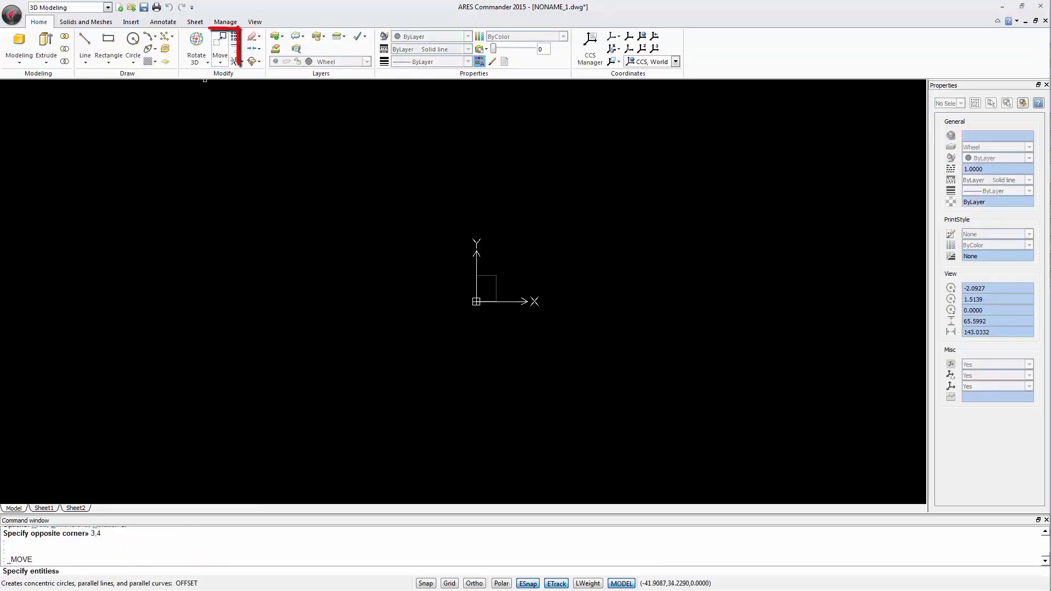
pyautogui.click(391, 252)
pyautogui.press('Return')
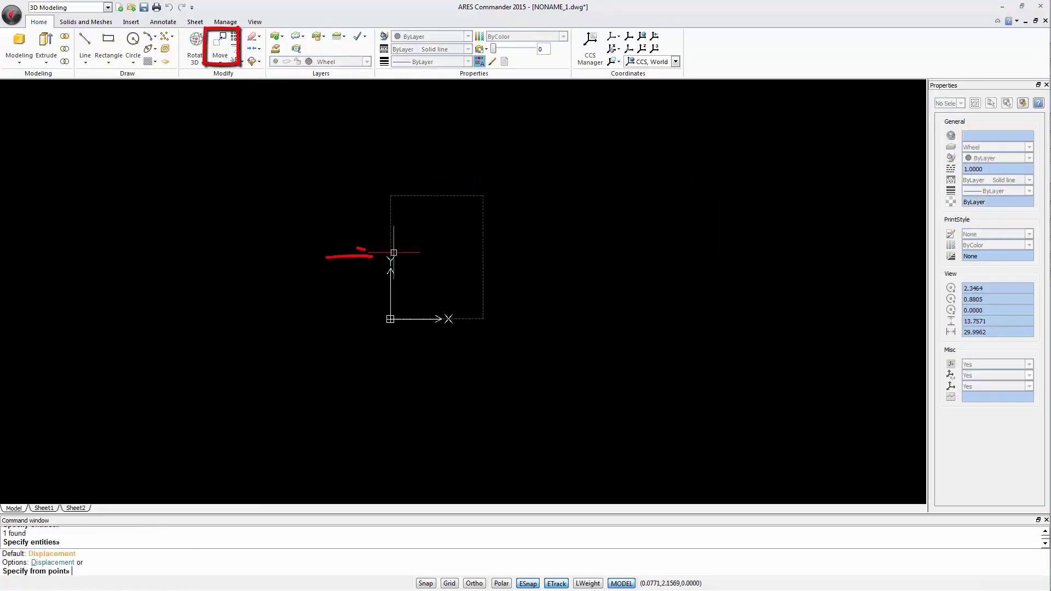
pyautogui.click(390, 253)
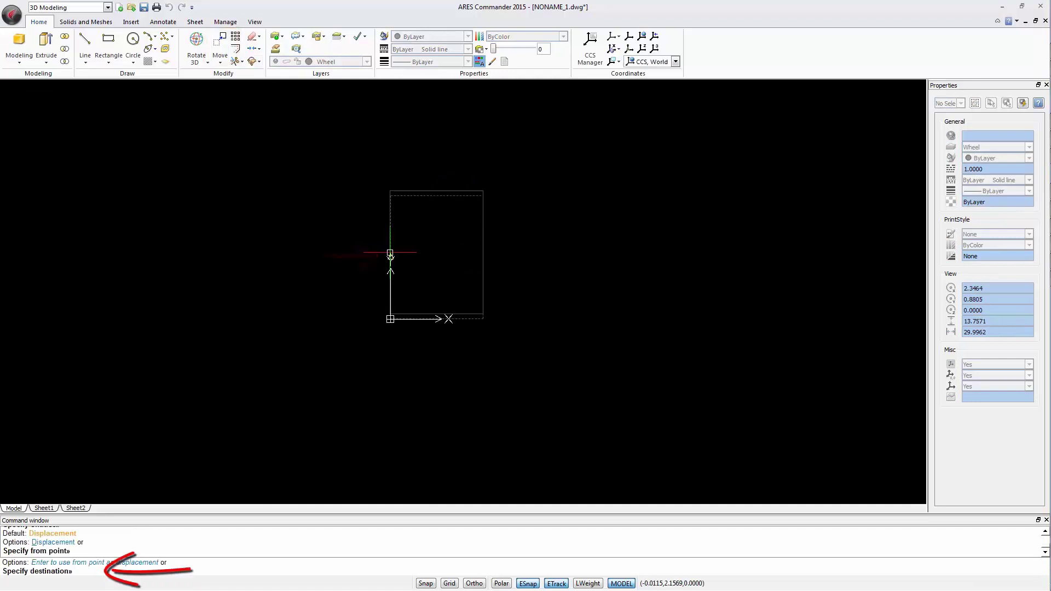
pyautogui.write('0,0')
pyautogui.press('Return')
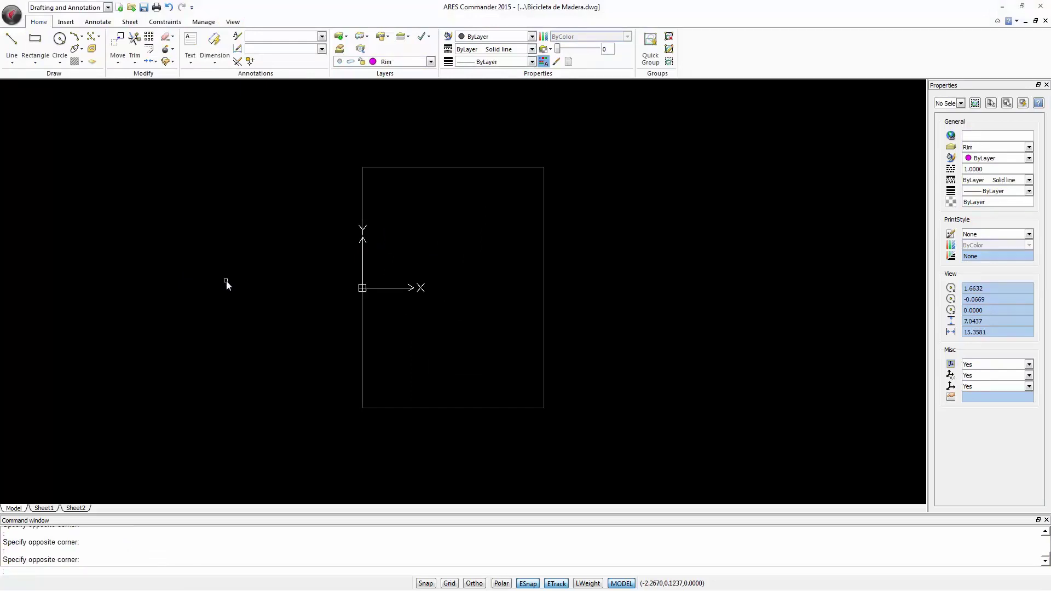
# Step: Copy the rectangle 0.5 units to the right with Ortho turned on
pyautogui.click(124, 63)
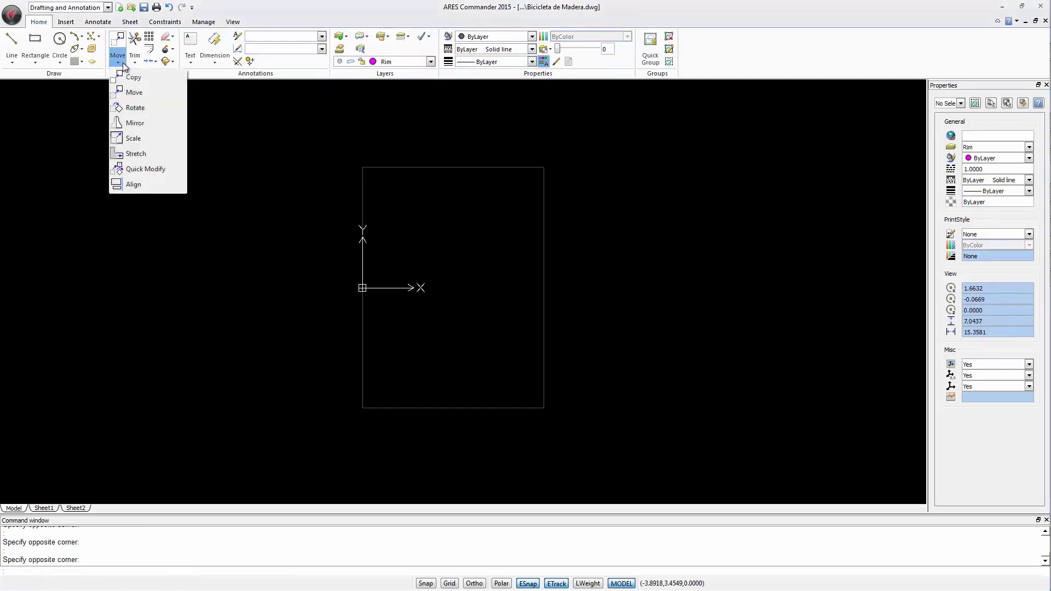
pyautogui.click(133, 77)
pyautogui.click(450, 167)
pyautogui.press('Return')
pyautogui.click(415, 221)
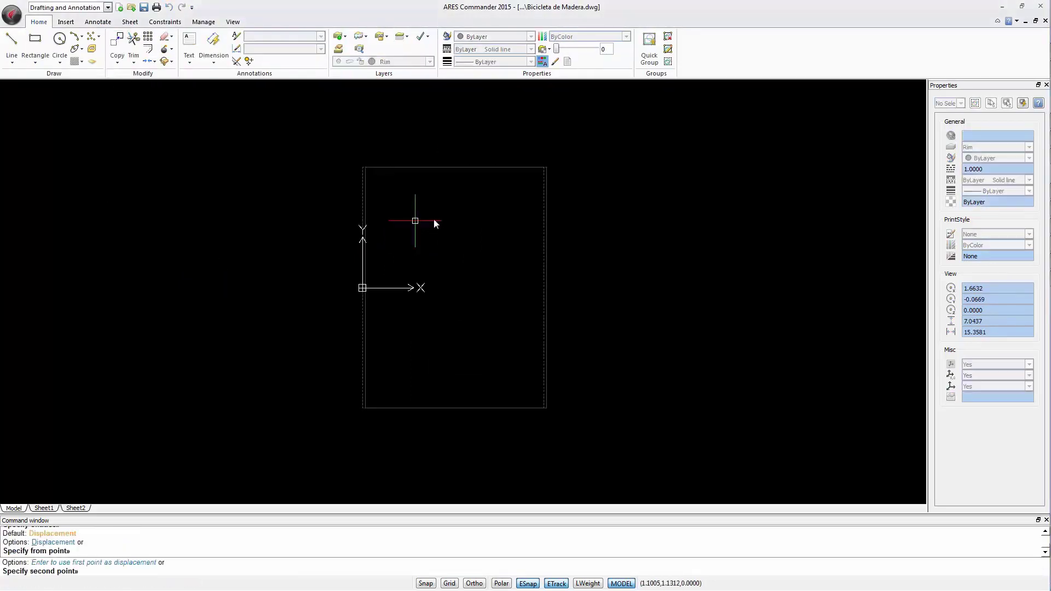
pyautogui.press('F8')
pyautogui.write('.5')
pyautogui.press('Return')
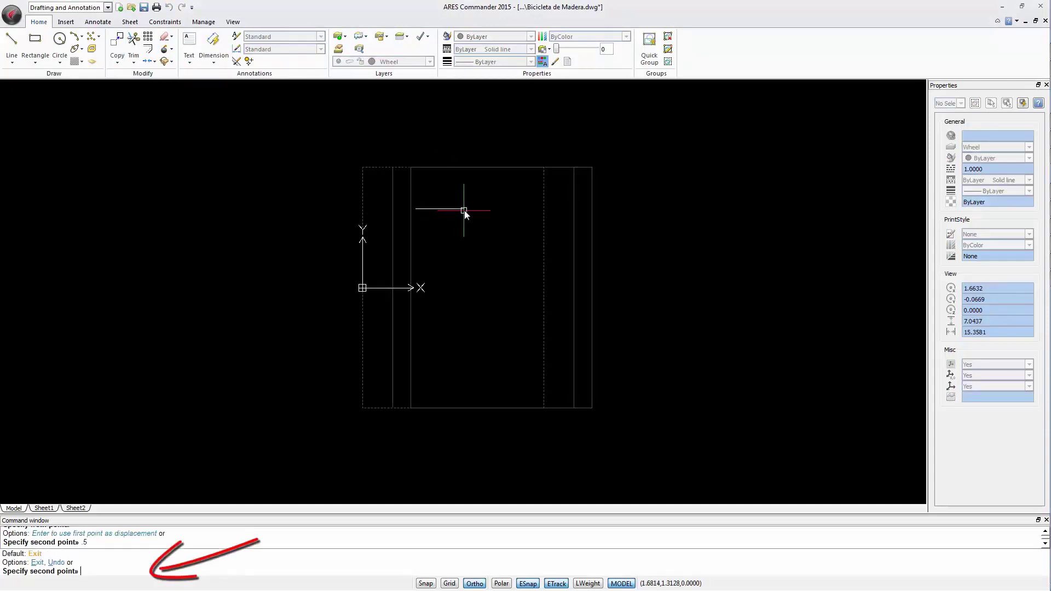
pyautogui.press('Return')
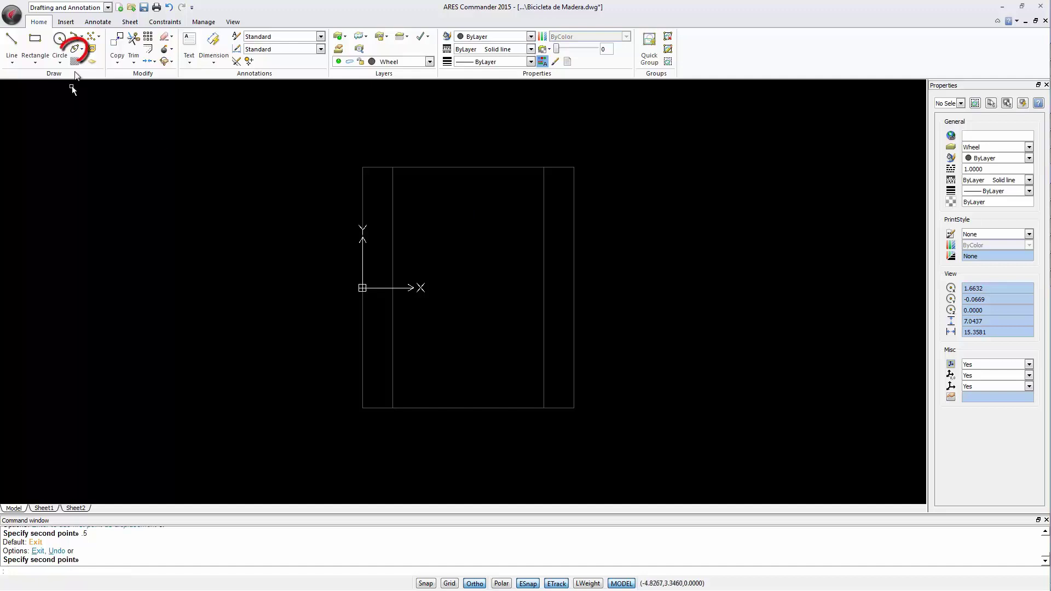
# Step: Draw a centre ellipse on the inner vertical line, reaching the rectangle's top edge
pyautogui.click(74, 51)
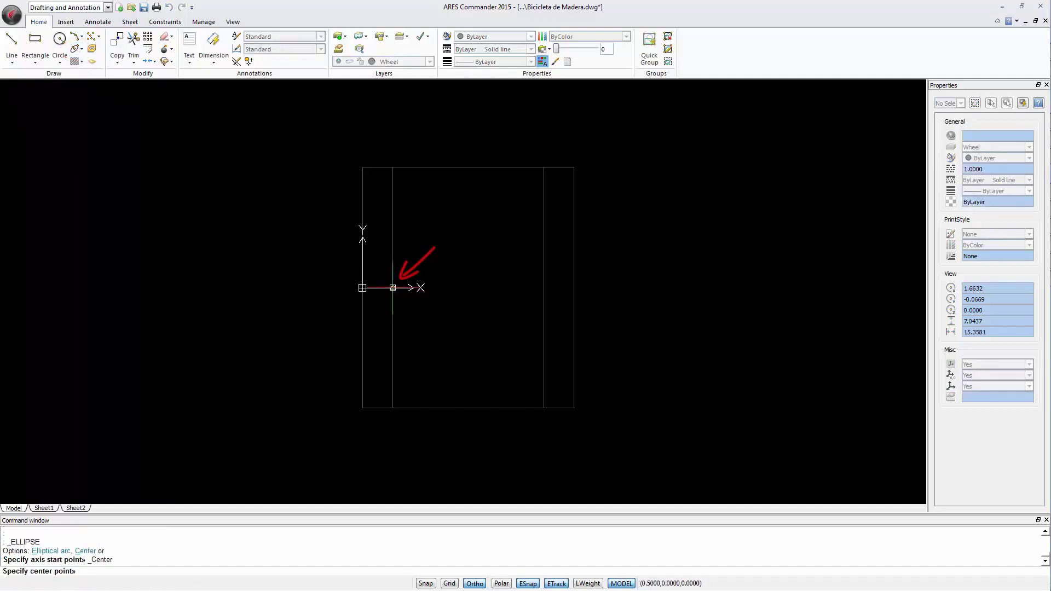
pyautogui.click(411, 287)
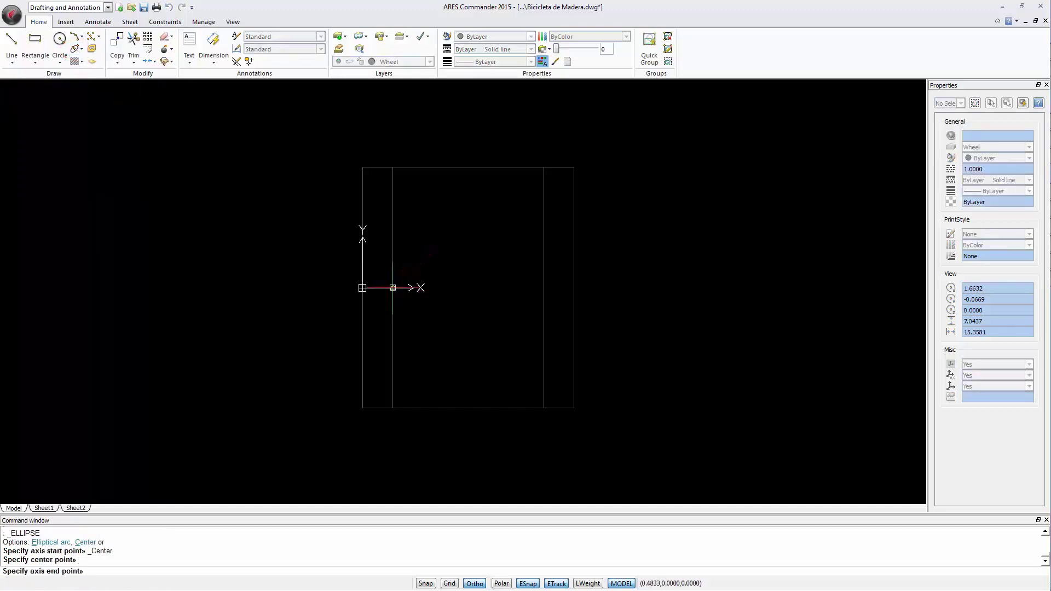
pyautogui.click(393, 167)
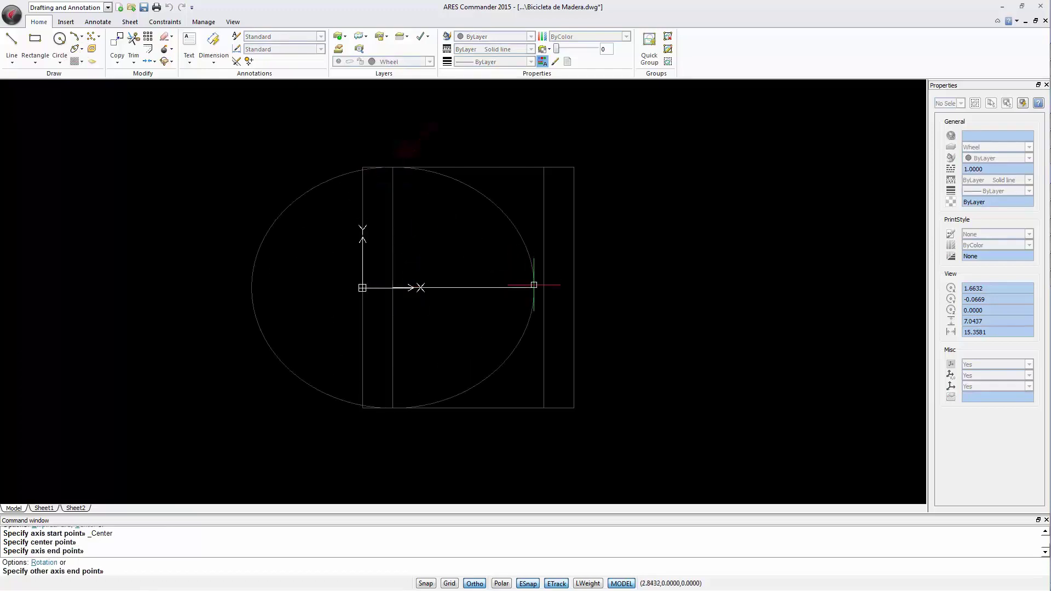
pyautogui.click(543, 287)
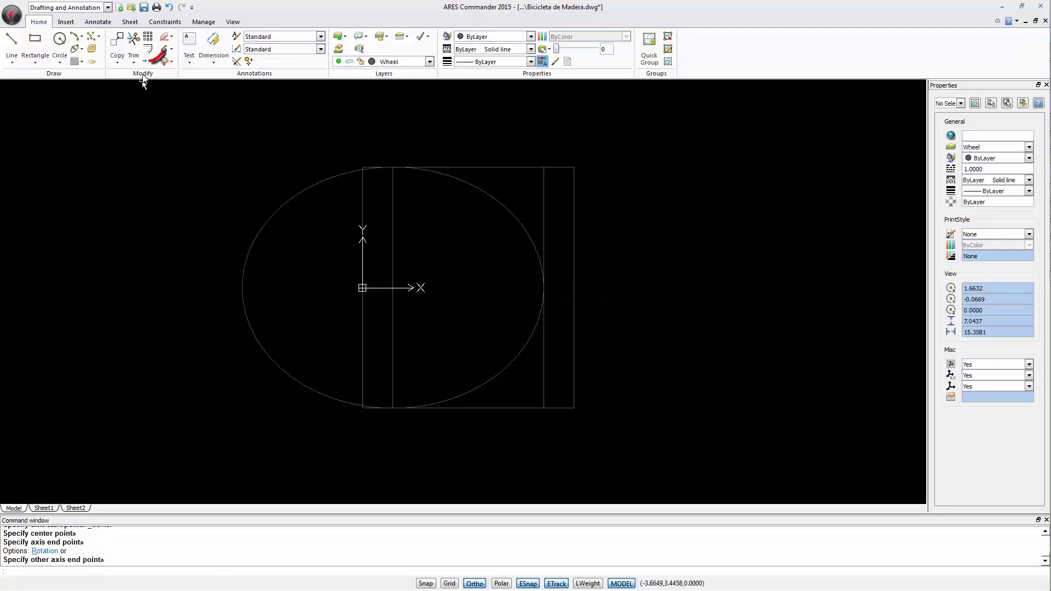
# Step: Offset the ellipse 0.3 units to the inside
pyautogui.click(148, 50)
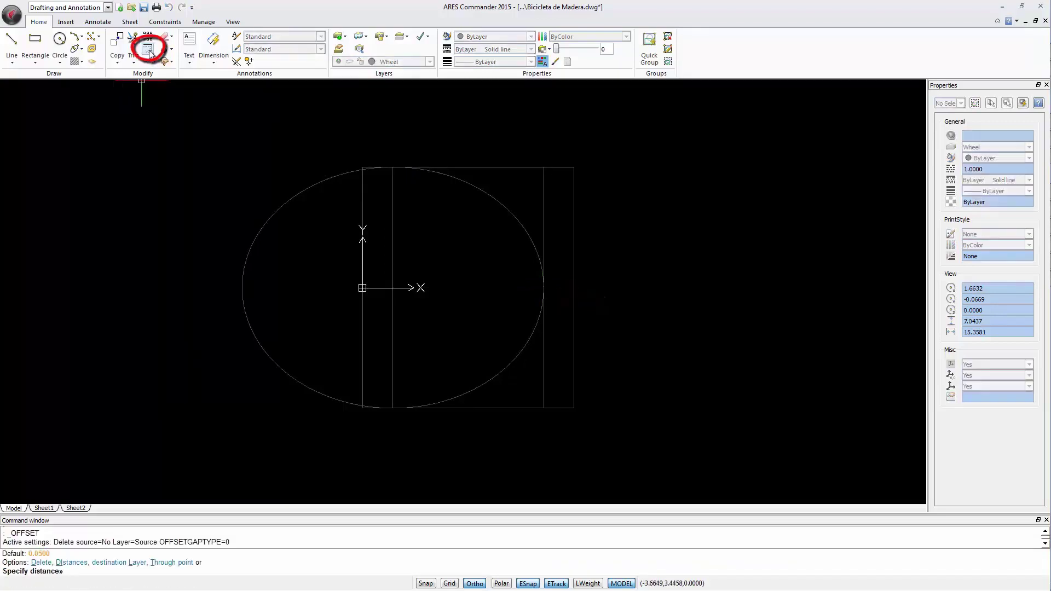
pyautogui.write('.3')
pyautogui.press('Return')
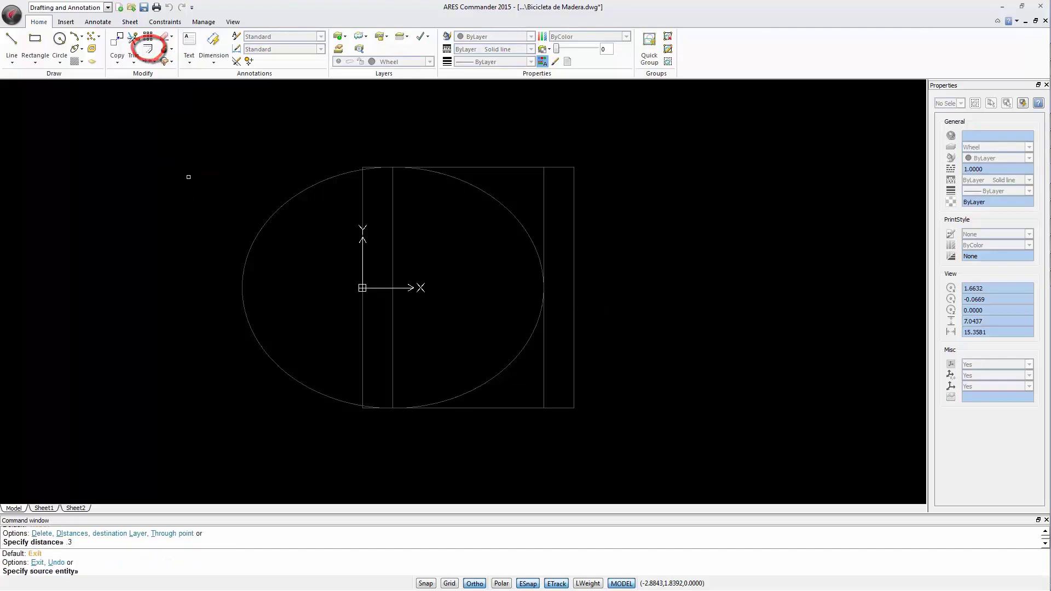
pyautogui.click(485, 206)
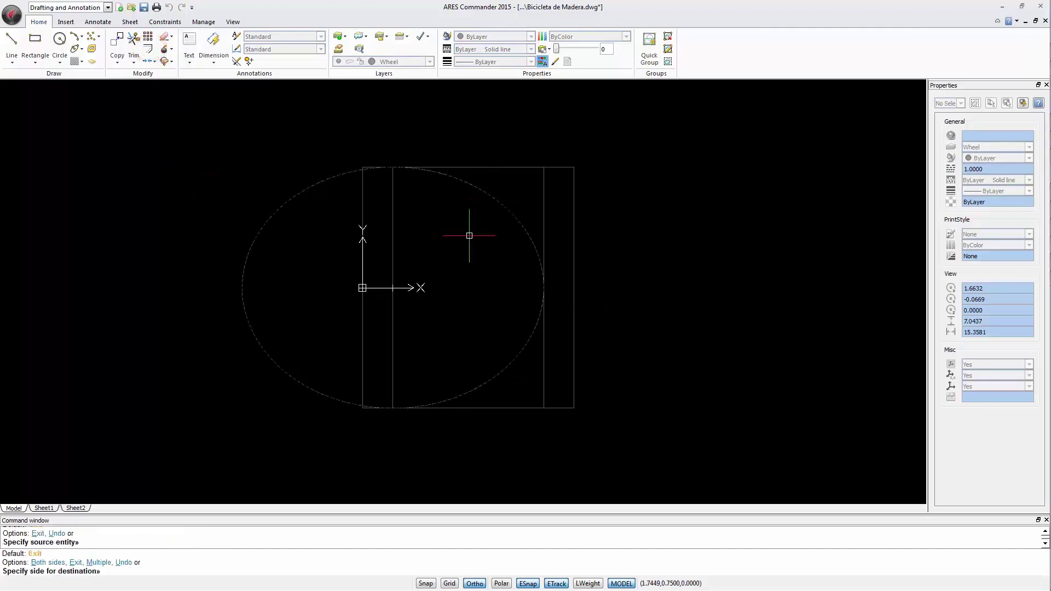
pyautogui.click(465, 246)
pyautogui.press('Return')
# Step: Draw a vertical line up from the origin and rotate it 10° about the origin
pyautogui.click(11, 44)
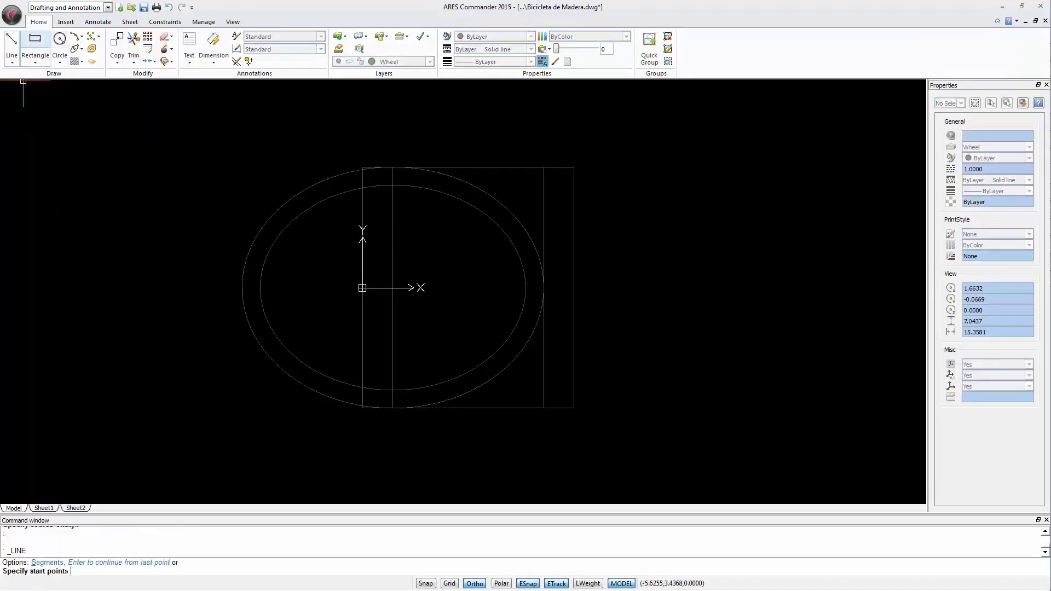
pyautogui.click(365, 295)
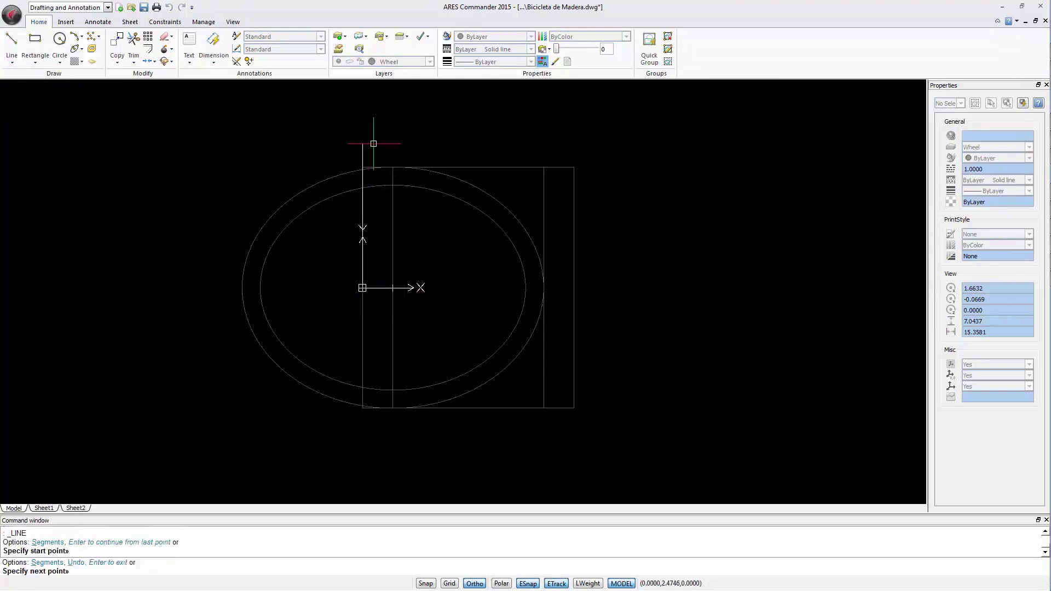
pyautogui.click(371, 108)
pyautogui.press('Return')
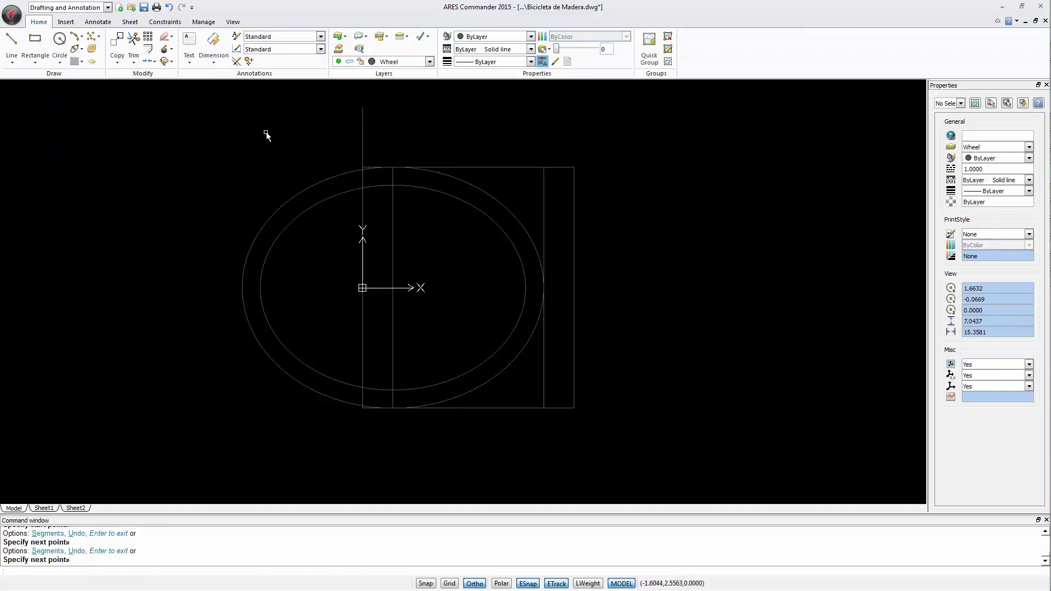
pyautogui.click(117, 62)
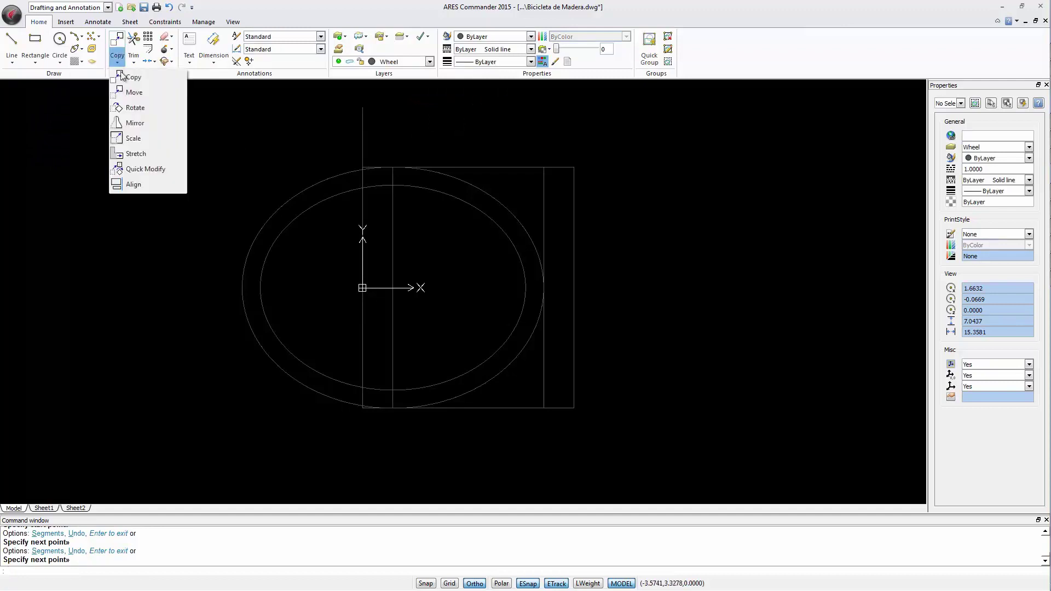
pyautogui.click(127, 108)
pyautogui.click(363, 143)
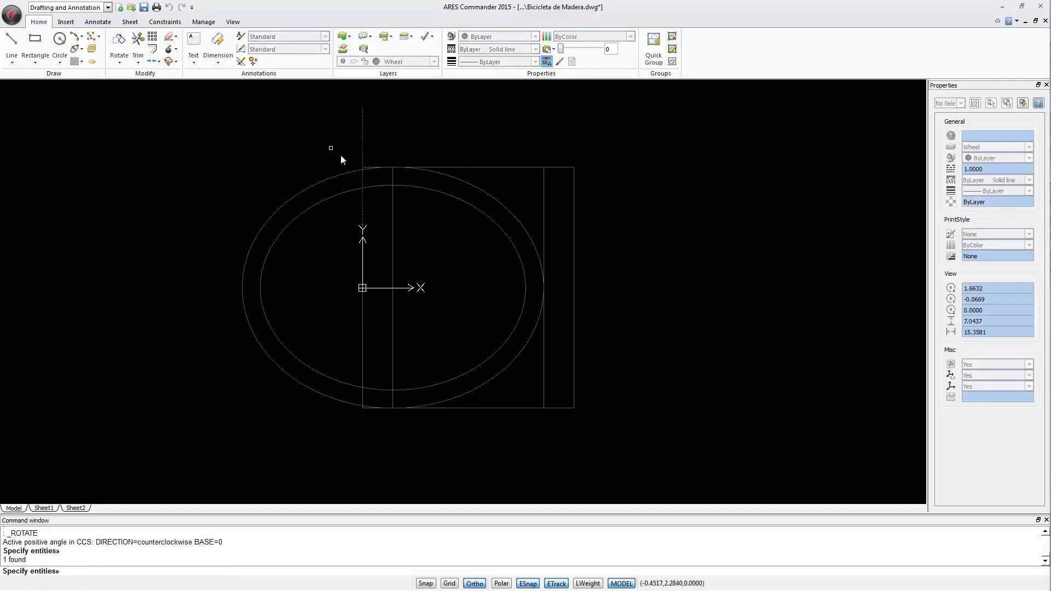
pyautogui.press('Return')
pyautogui.click(362, 288)
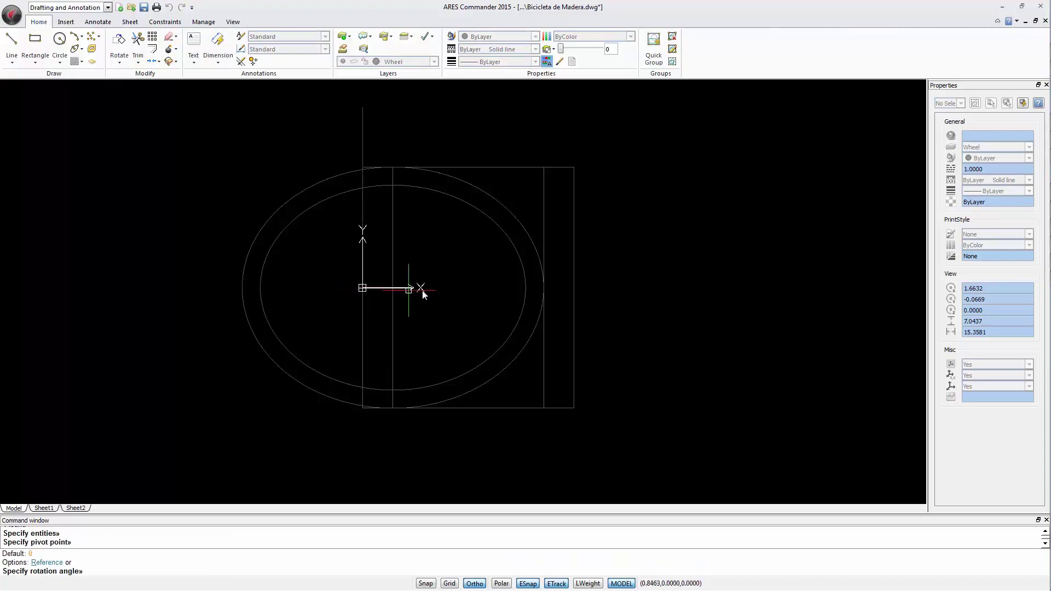
pyautogui.write('10')
pyautogui.press('Return')
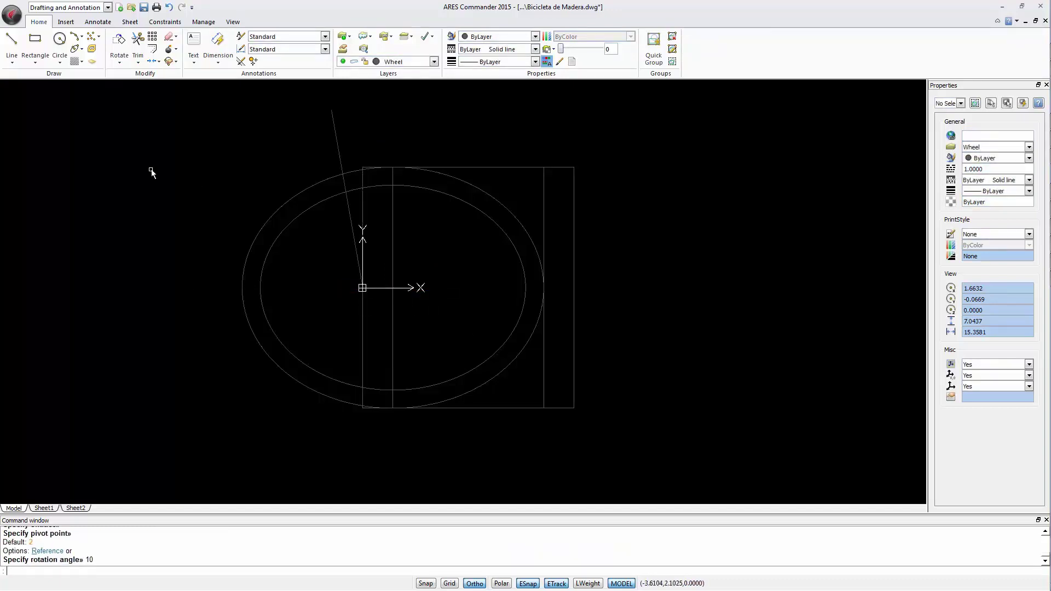
# Step: Mirror the slanted line across the horizontal axis through the origin, keeping the original
pyautogui.click(117, 64)
pyautogui.click(137, 111)
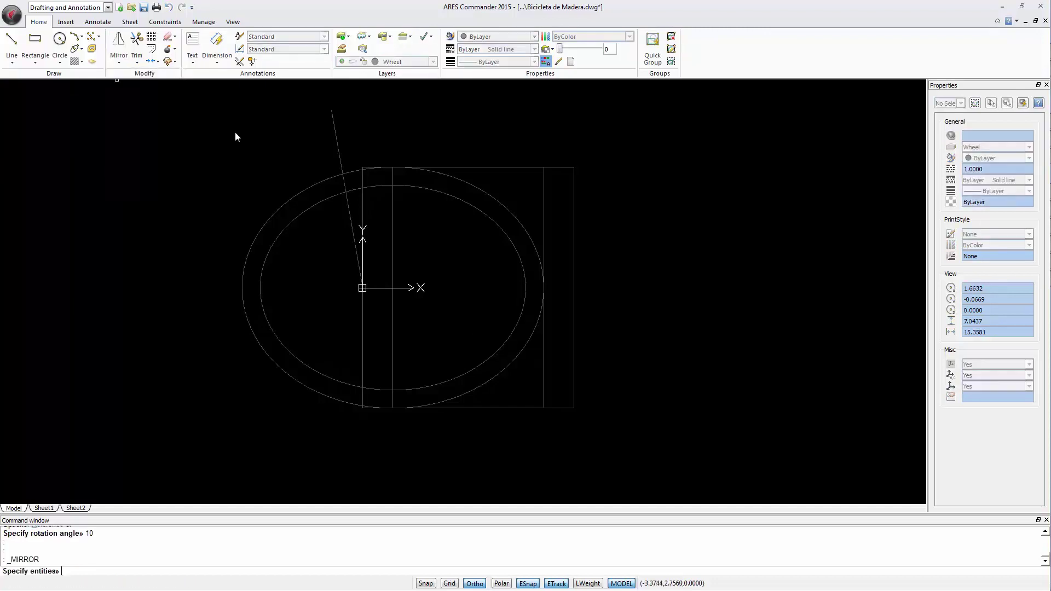
pyautogui.click(371, 119)
pyautogui.click(304, 141)
pyautogui.press('Return')
pyautogui.click(362, 287)
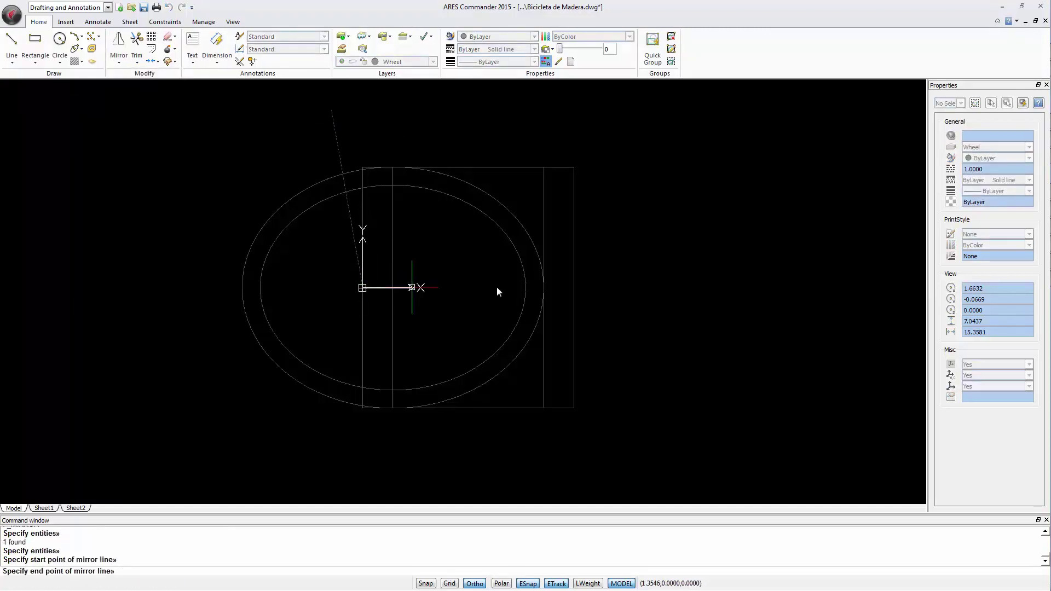
pyautogui.click(654, 295)
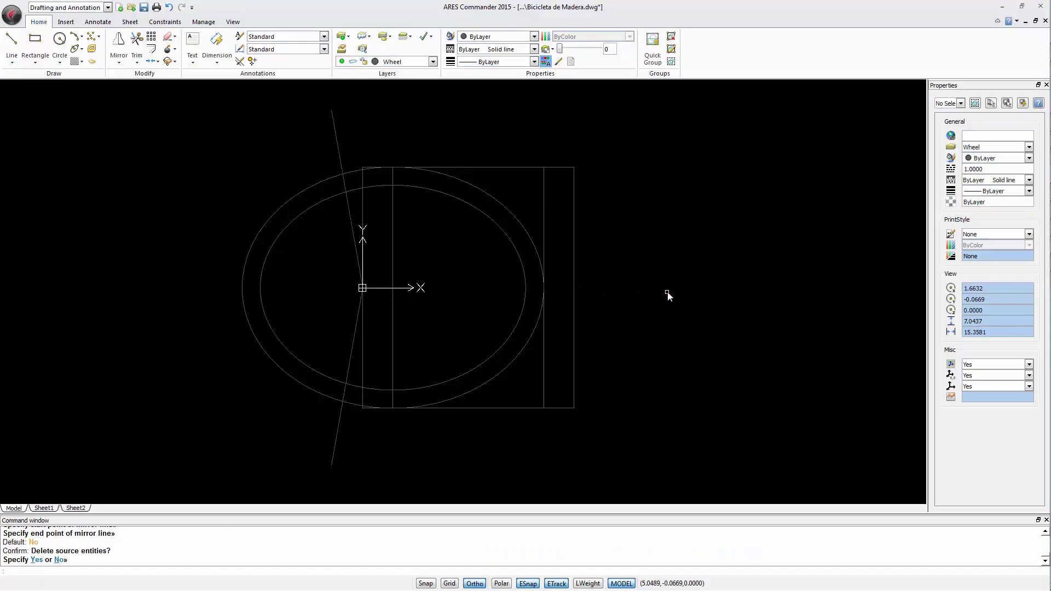
pyautogui.press('Return')
pyautogui.click(136, 47)
# Step: Trim the ellipse arcs left of the two slanted cutting lines
pyautogui.click(366, 124)
pyautogui.click(308, 142)
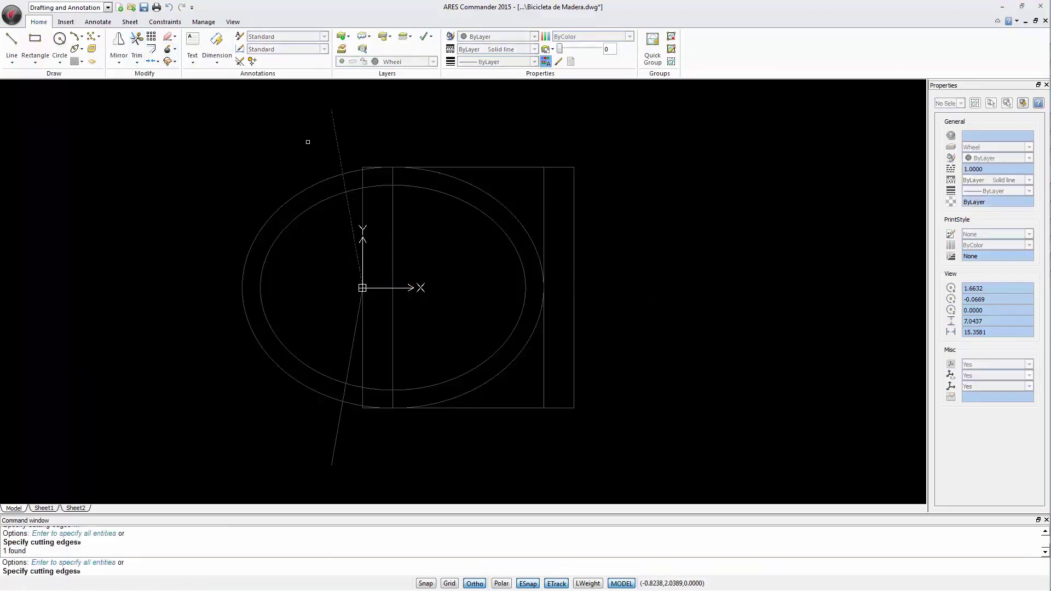
pyautogui.click(318, 464)
pyautogui.press('Return')
pyautogui.click(319, 302)
pyautogui.click(239, 387)
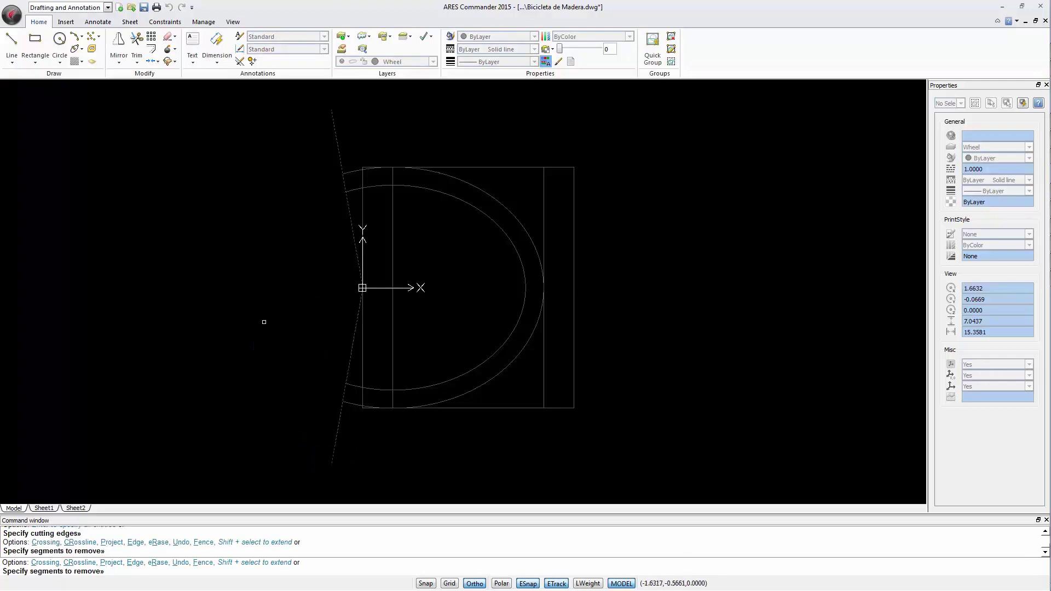
pyautogui.press('Return')
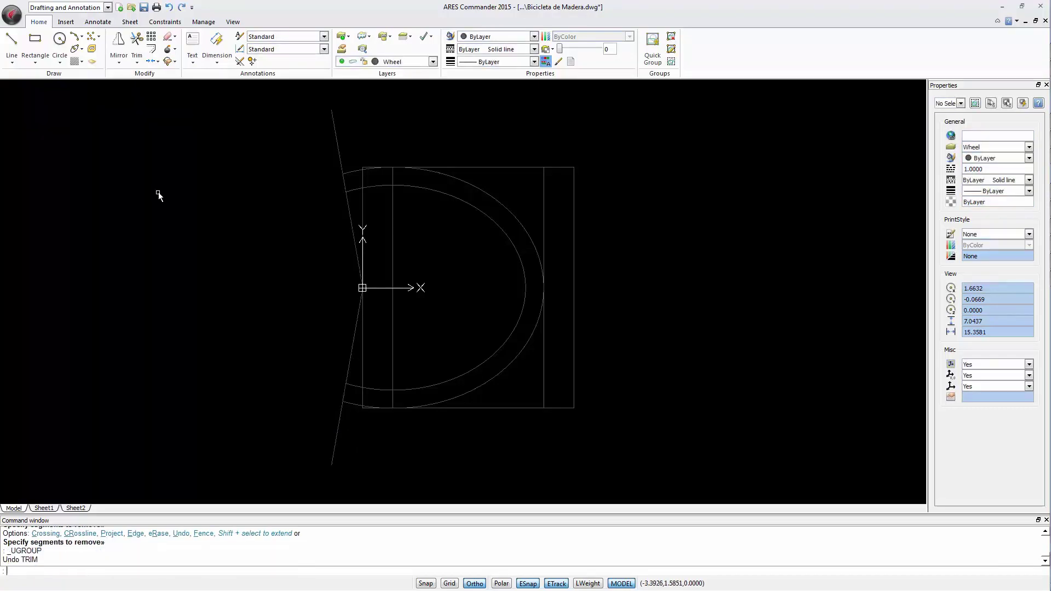
# Step: Trim away the leftover slanted line pieces and delete the rectangle outline
pyautogui.press('Return')
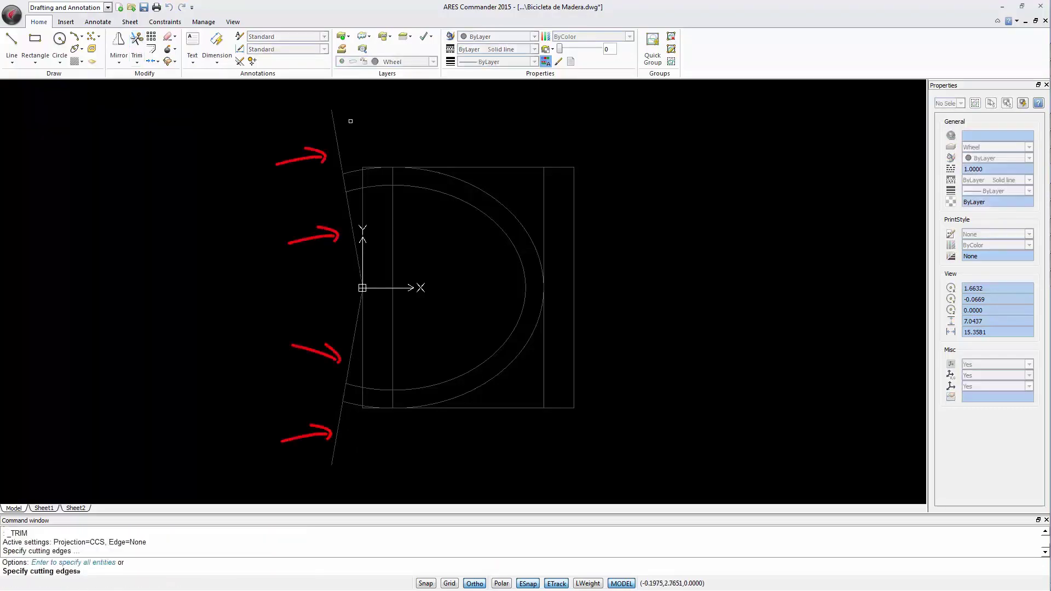
pyautogui.click(336, 129)
pyautogui.click(355, 244)
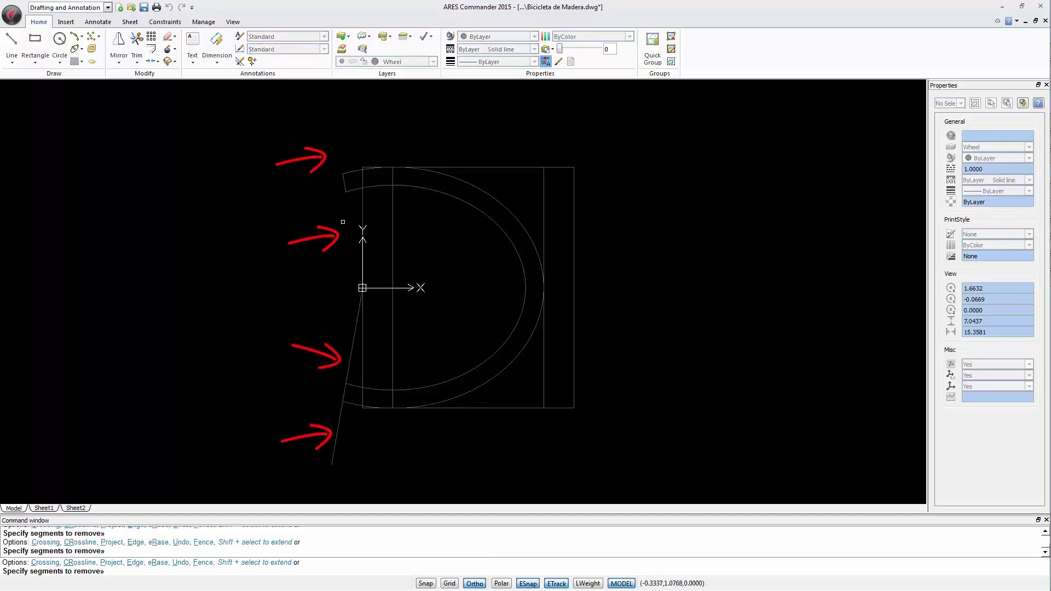
pyautogui.click(359, 309)
pyautogui.click(338, 432)
pyautogui.press('Return')
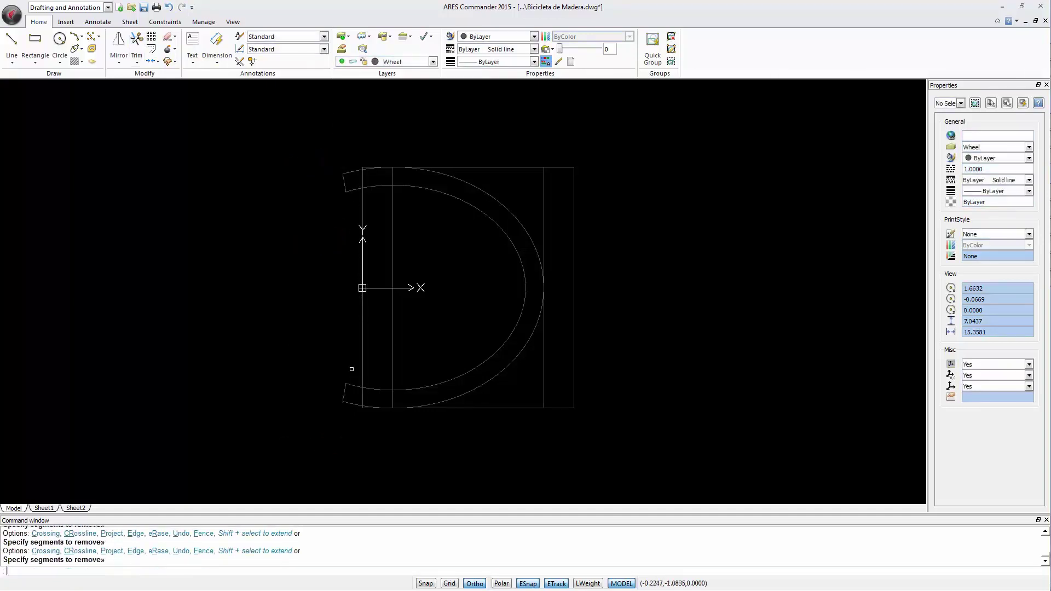
pyautogui.click(435, 252)
pyautogui.click(285, 309)
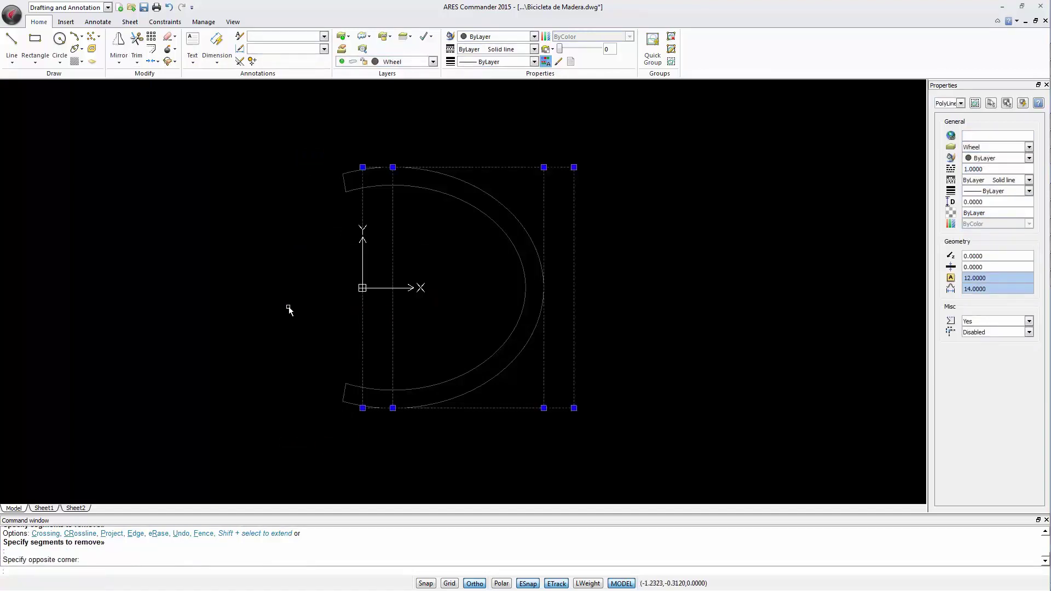
pyautogui.press('Delete')
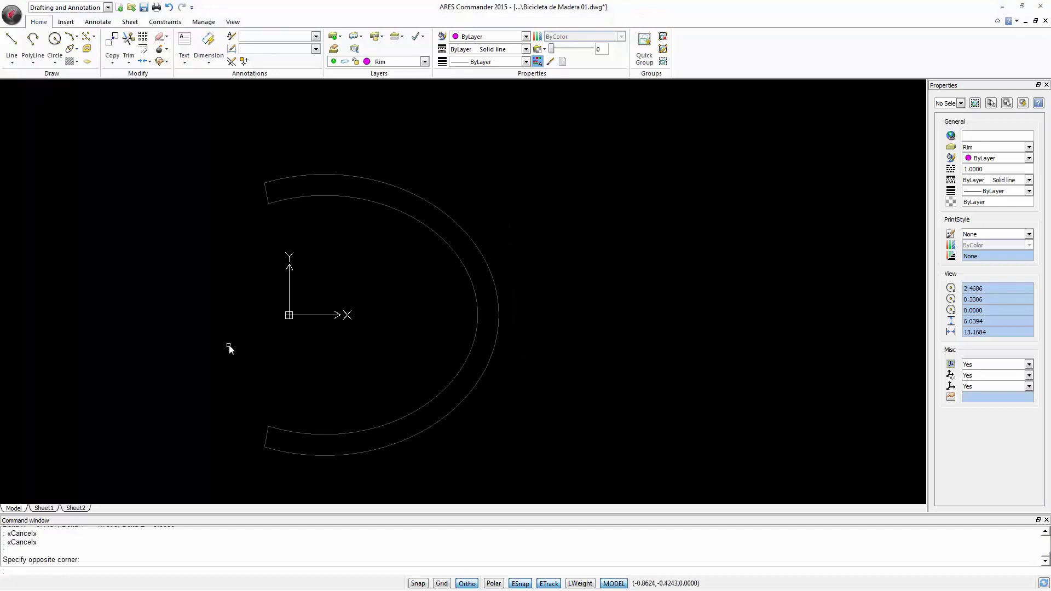
# Step: Start the rim polyline at 0,0 with vertices .25, .8 and @.35,.9
pyautogui.click(32, 44)
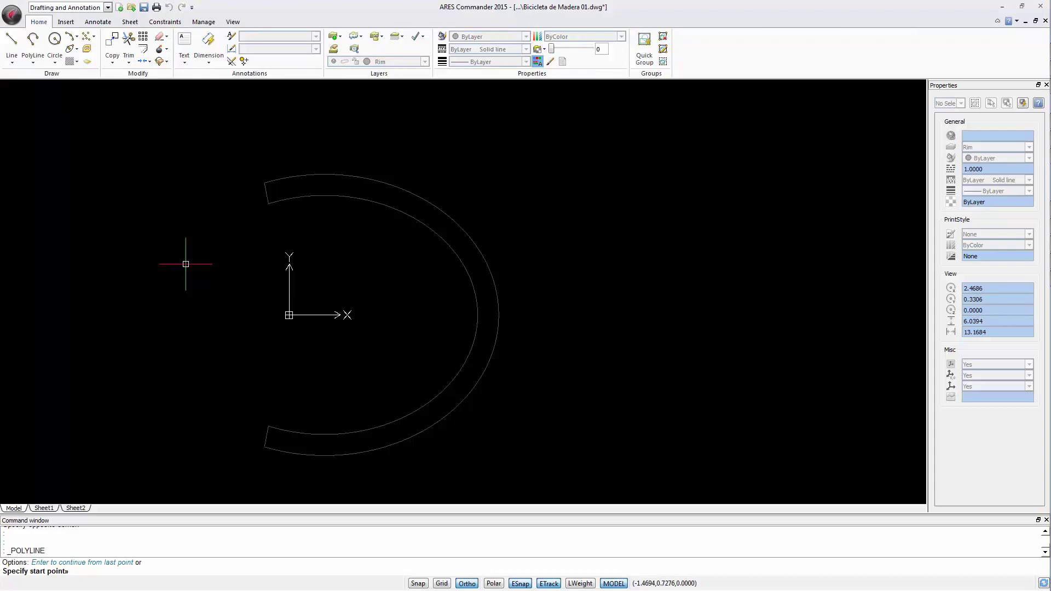
pyautogui.write('0,0')
pyautogui.press('Return')
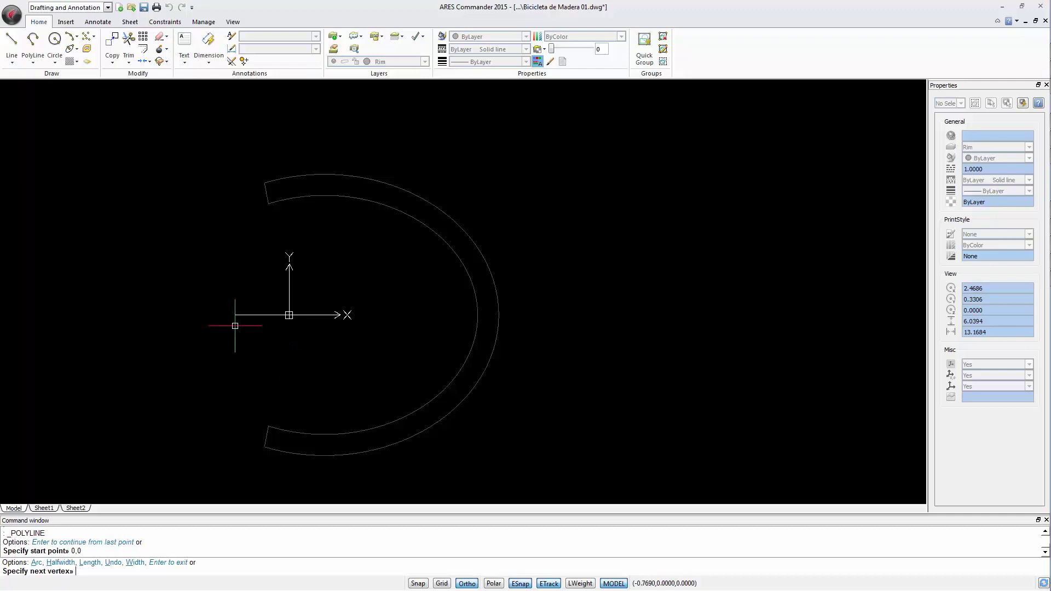
pyautogui.write('.25')
pyautogui.press('Return')
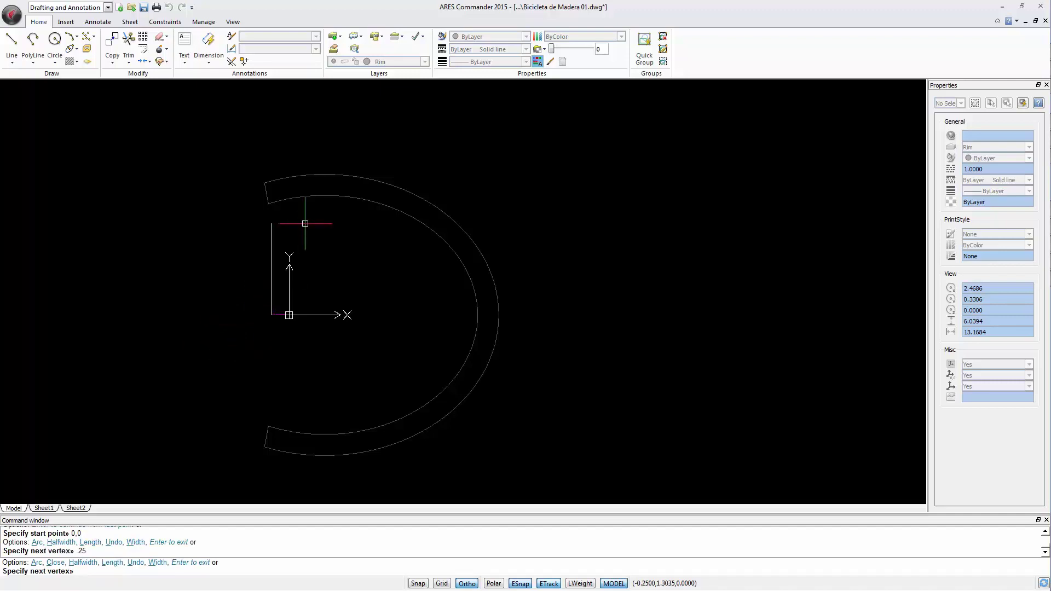
pyautogui.write('.8')
pyautogui.press('Return')
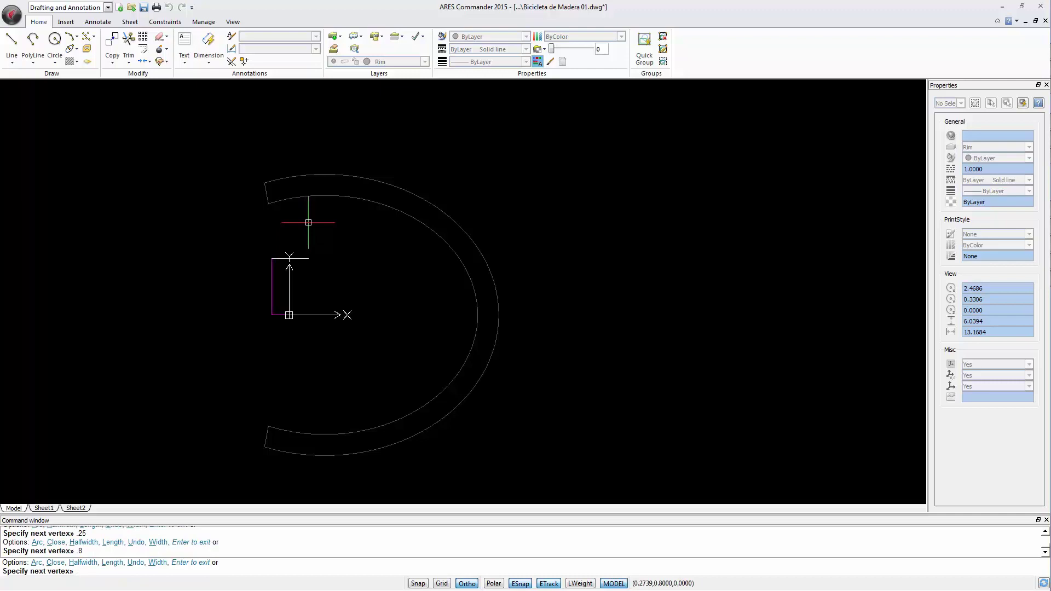
pyautogui.write('@')
pyautogui.write('5,.')
pyautogui.write('9')
pyautogui.press('Return')
# Step: Continue the rim polyline with @.1,.2, .3 and @.45,-.05, then end it
pyautogui.write('@.')
pyautogui.write('1,')
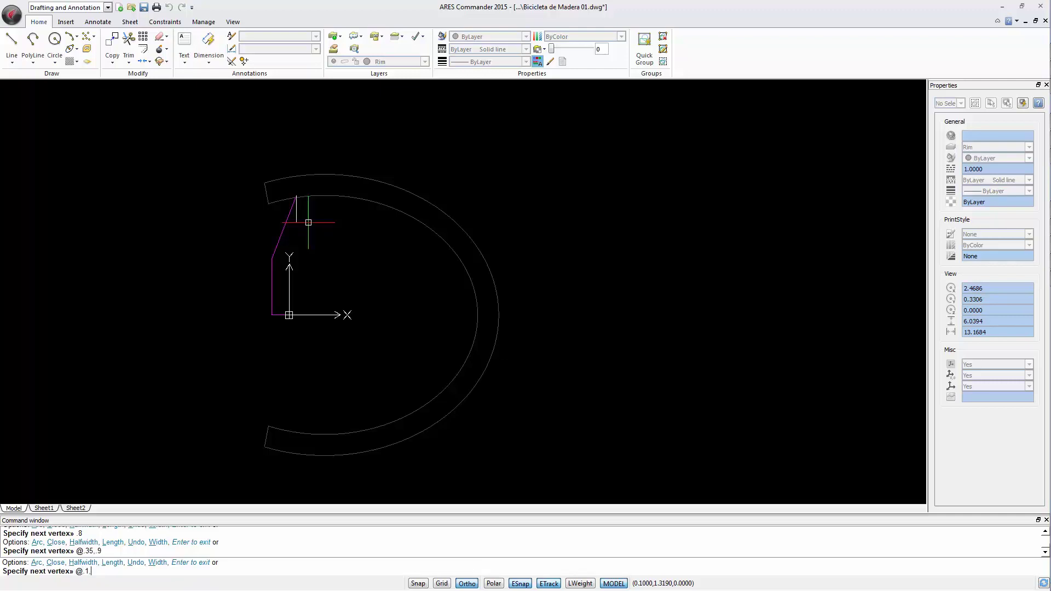
pyautogui.write('.2')
pyautogui.press('Return')
pyautogui.press('Return')
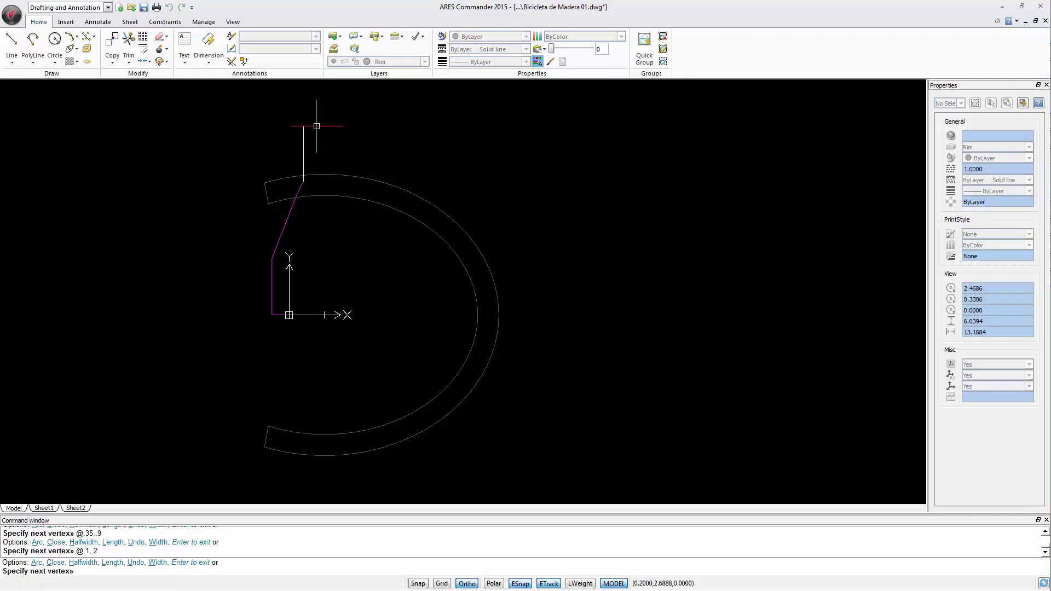
pyautogui.press('Return')
pyautogui.write('@.45,-.05')
pyautogui.press('Return')
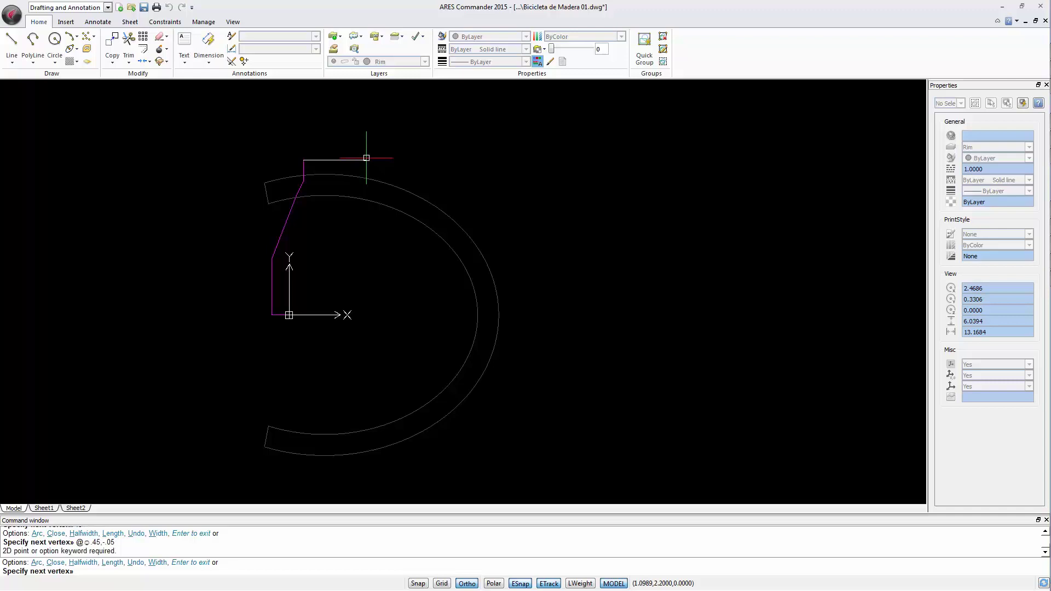
pyautogui.write('@')
pyautogui.write('.45')
pyautogui.write('5')
pyautogui.press('Return')
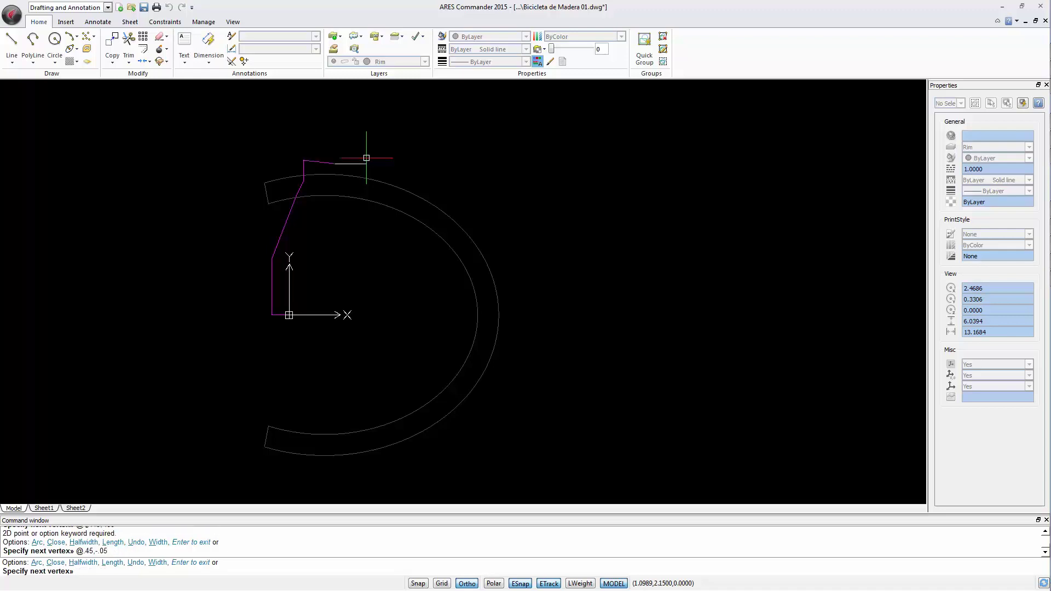
pyautogui.scroll(2, 361, 162)
pyautogui.scroll(3, 347, 169)
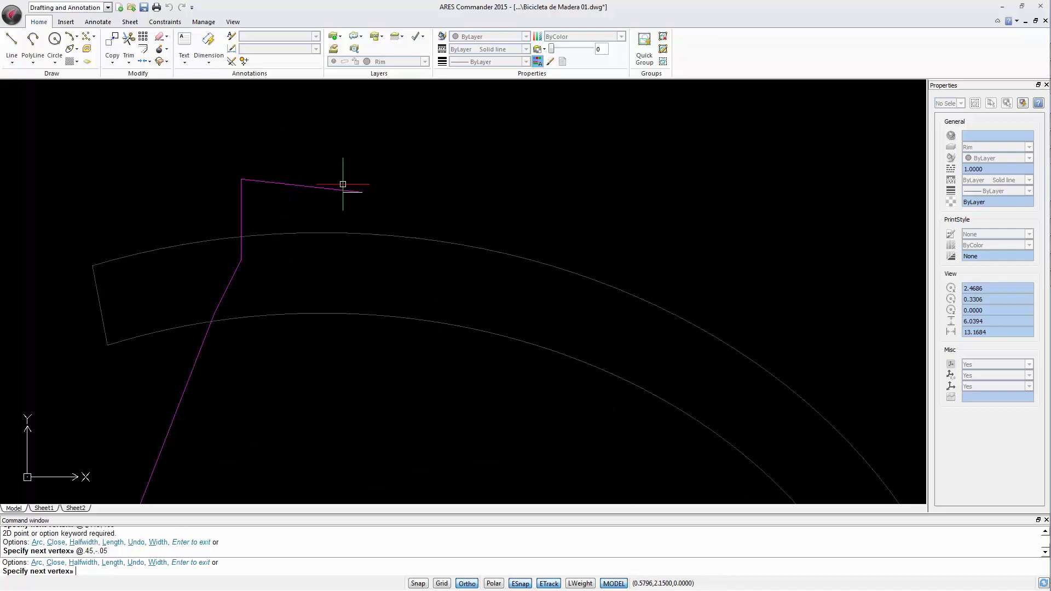
pyautogui.scroll(2, 345, 182)
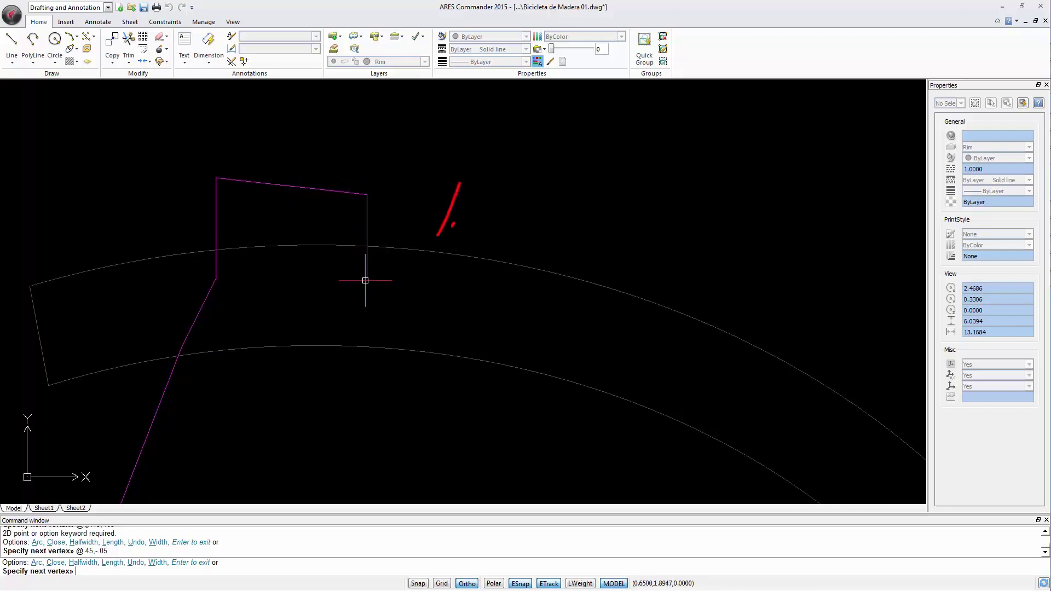
pyautogui.scroll(-3, 365, 281)
pyautogui.scroll(-3, 382, 251)
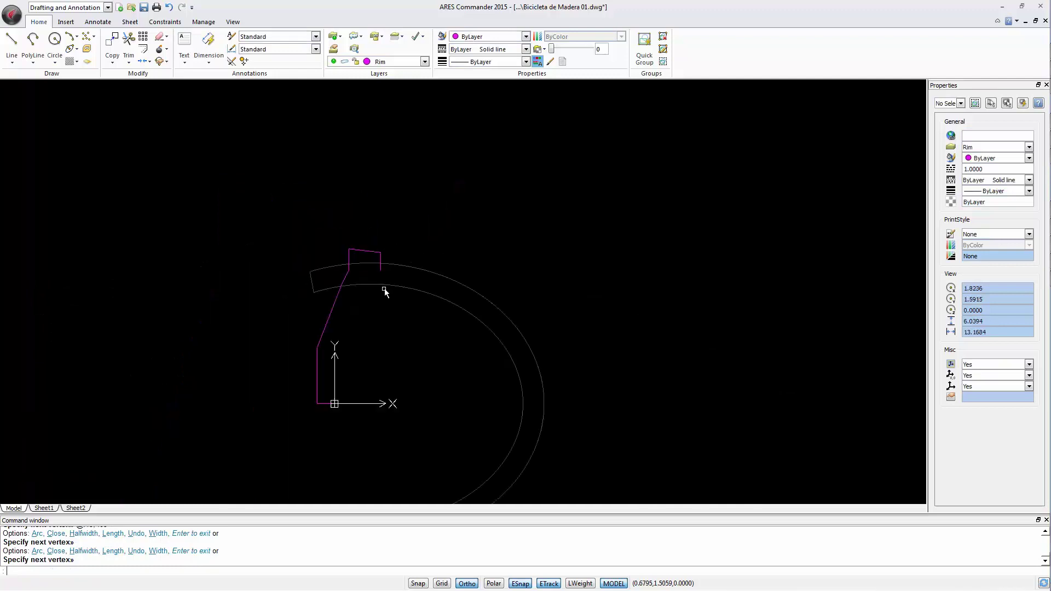
pyautogui.moveTo(394, 306); pyautogui.dragTo(348, 272, button='middle')
pyautogui.press('Return')
pyautogui.press('Return')
# Step: Move the magenta rim polyline 0.77 units to the left
pyautogui.scroll(1, 244, 165)
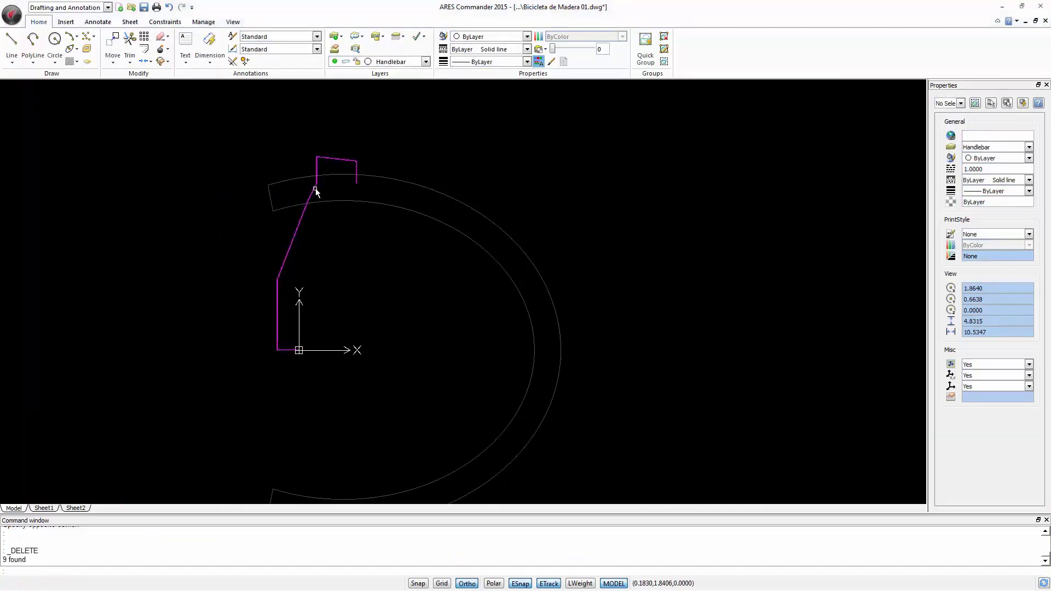
pyautogui.click(113, 43)
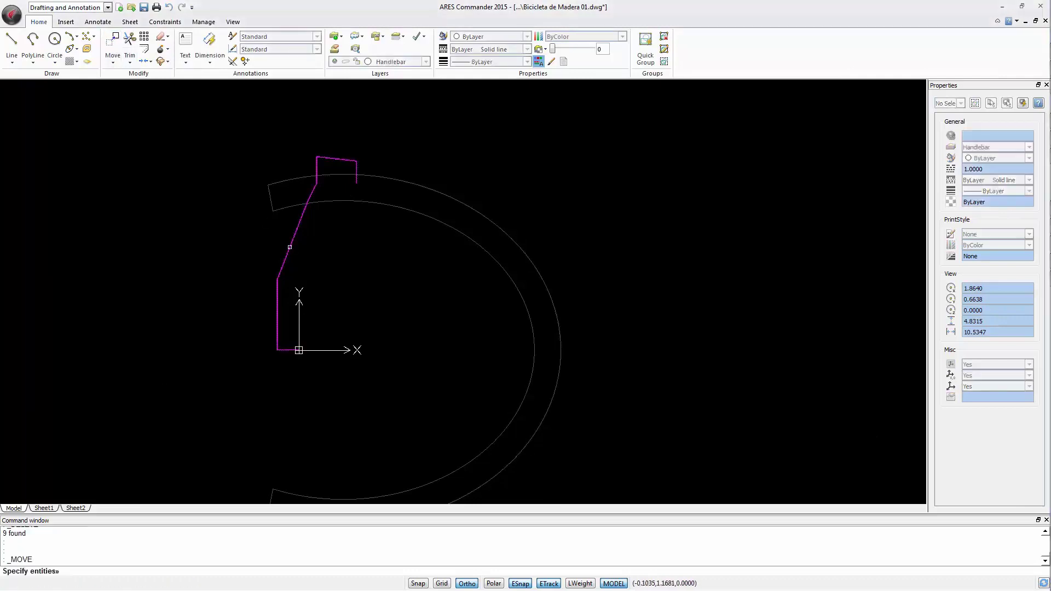
pyautogui.click(278, 312)
pyautogui.press('Return')
pyautogui.click(231, 291)
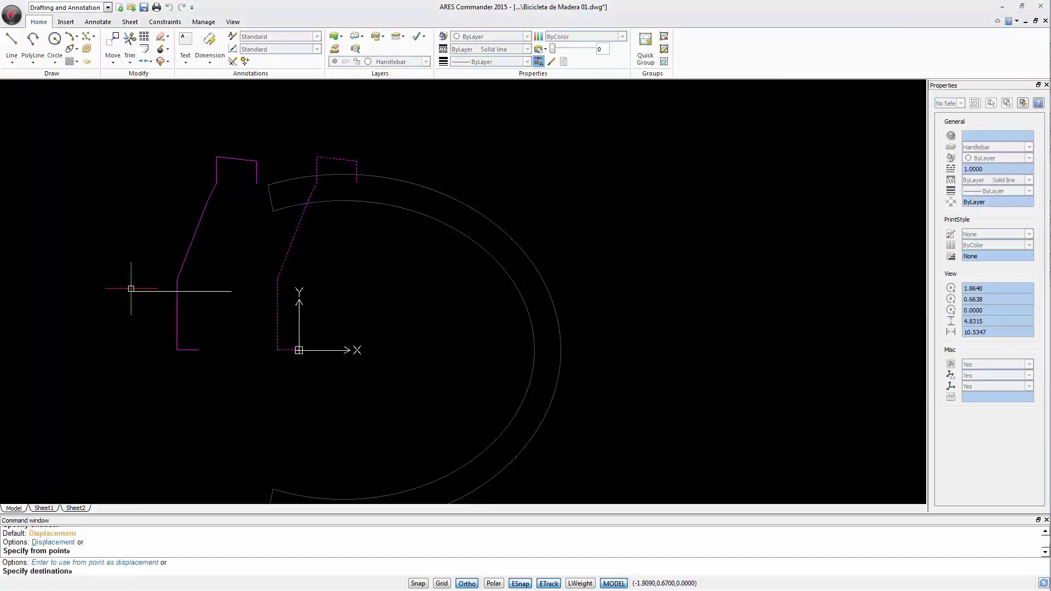
pyautogui.write('.77')
pyautogui.press('Return')
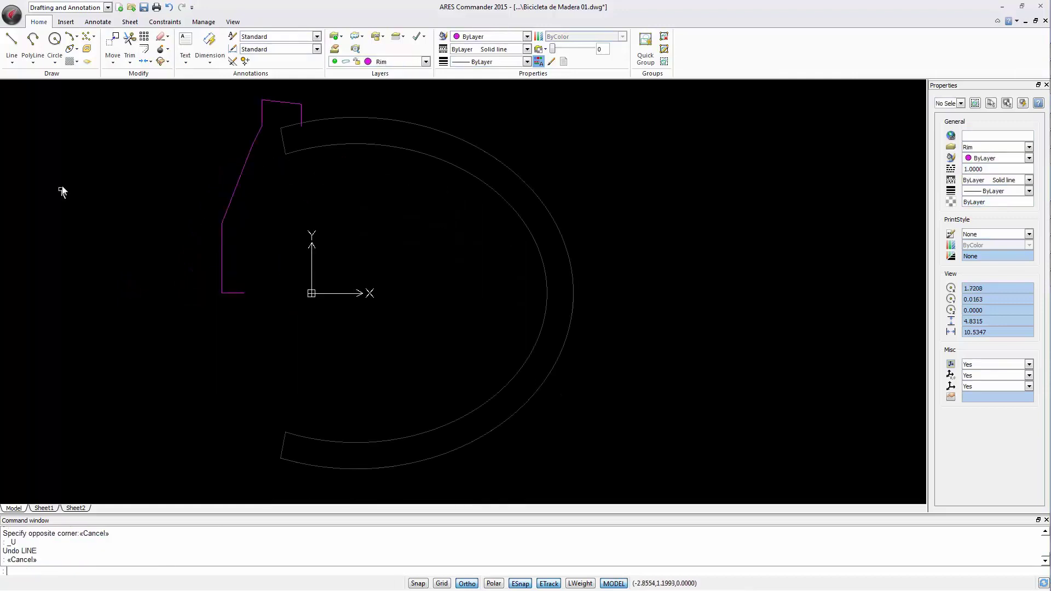
# Step: Draw a closing line from the polyline's lower end to the tire's upper end
pyautogui.click(11, 41)
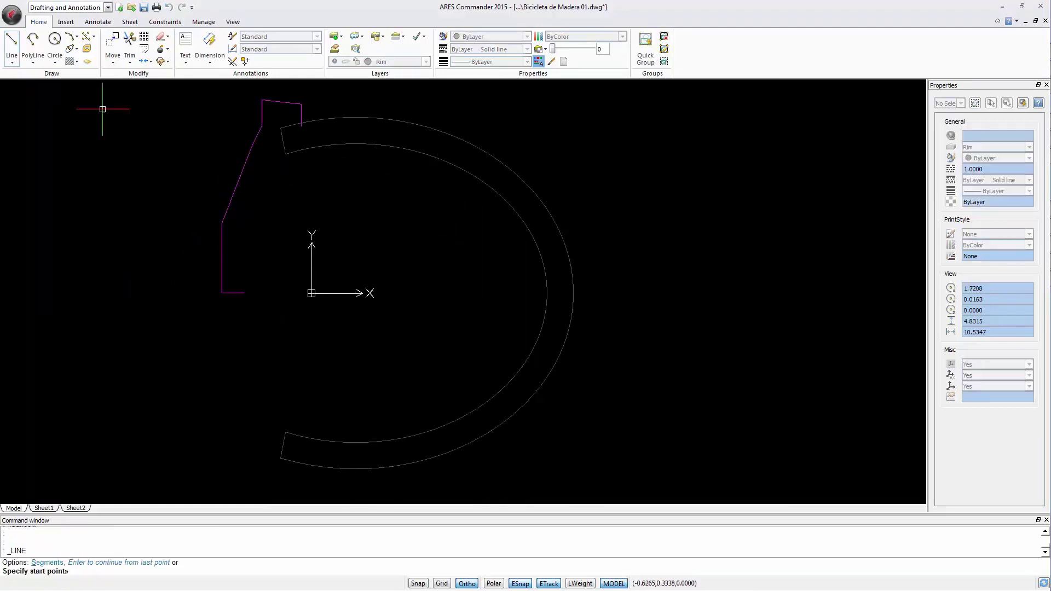
pyautogui.click(244, 292)
pyautogui.click(282, 141)
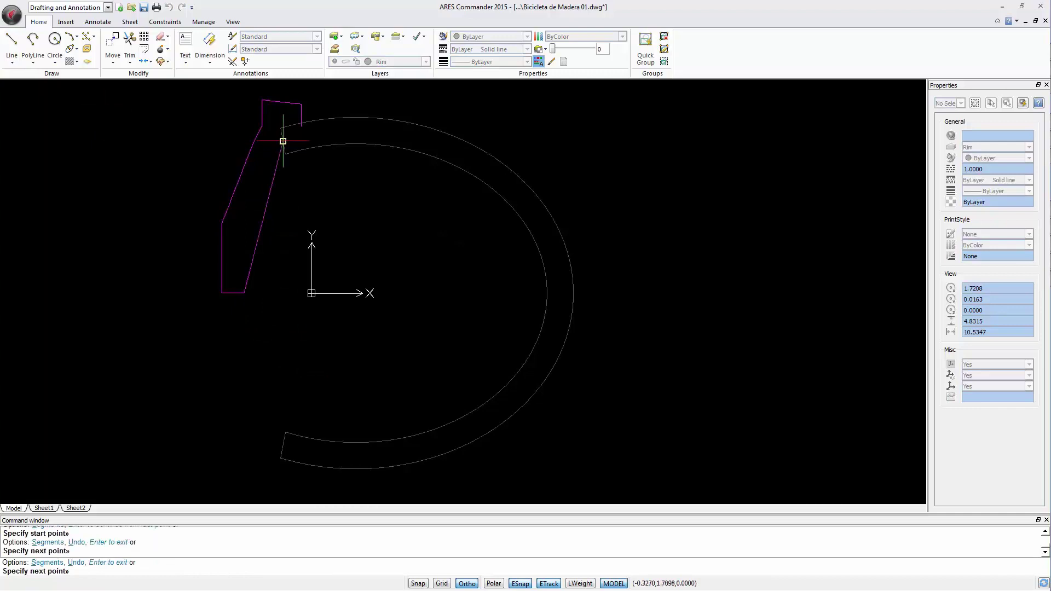
pyautogui.press('Return')
pyautogui.scroll(2, 296, 103)
pyautogui.scroll(3, 300, 106)
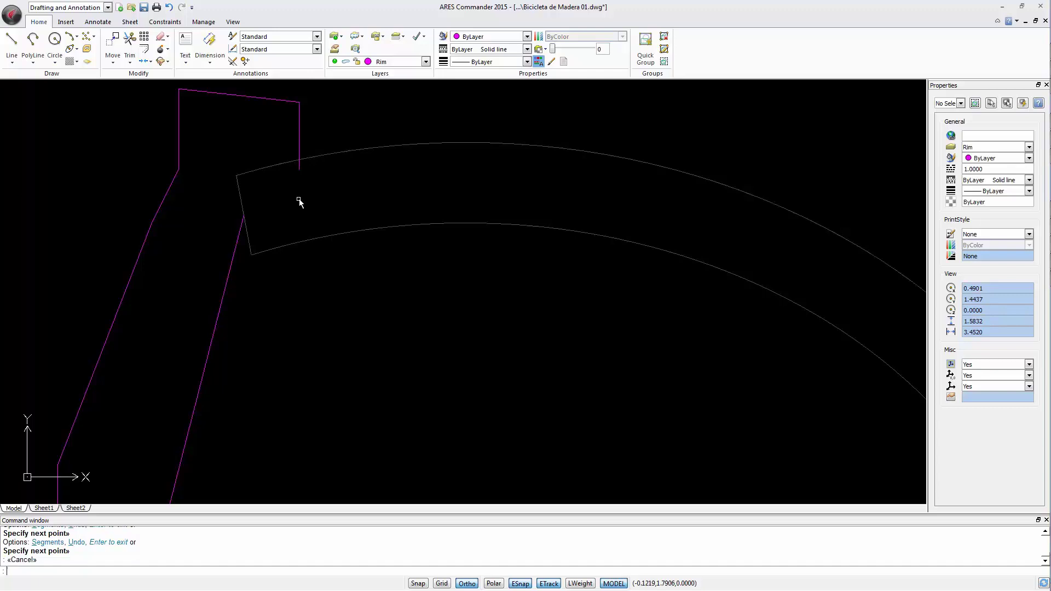
pyautogui.press('Escape')
# Step: Copy the tire's inner arc and end edge downward below the original
pyautogui.click(111, 59)
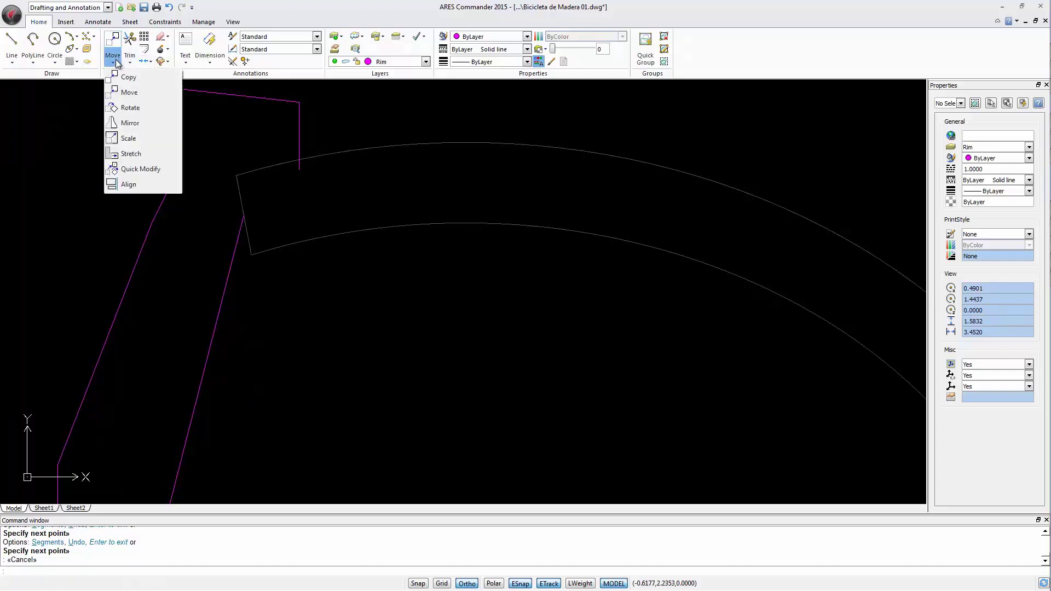
pyautogui.click(123, 86)
pyautogui.click(254, 143)
pyautogui.click(218, 192)
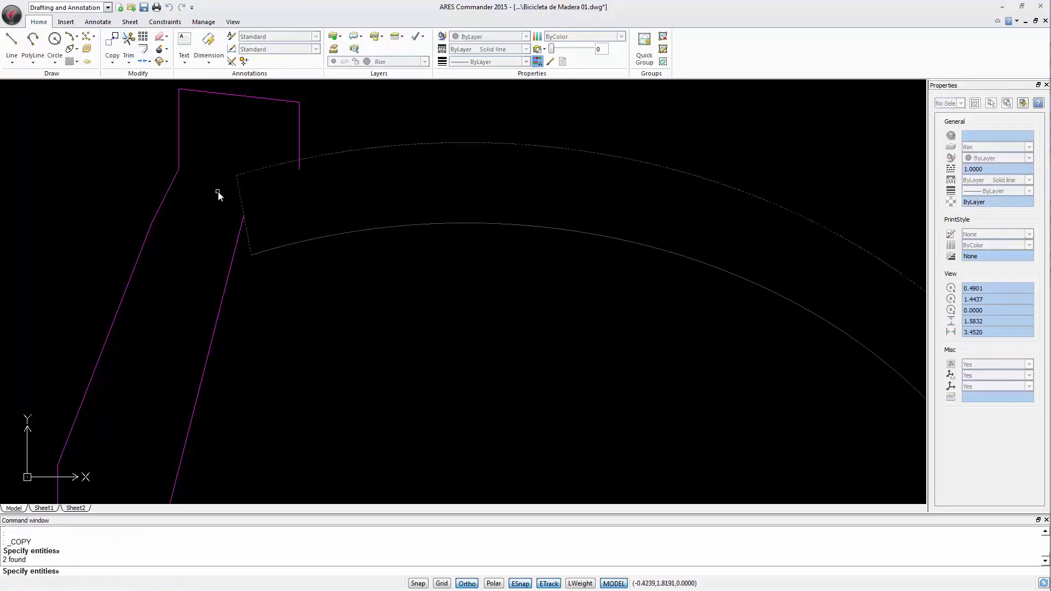
pyautogui.click(236, 241)
pyautogui.press('Return')
pyautogui.click(258, 289)
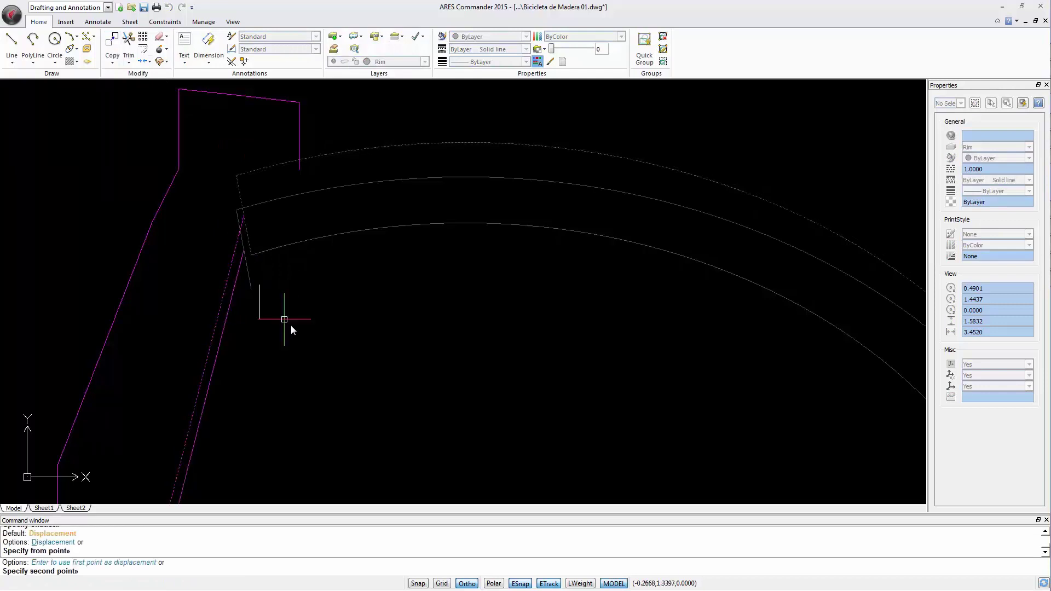
pyautogui.click(307, 334)
pyautogui.press('Escape')
# Step: Put the copied arc and edge on the Rim layer and turn off the Wheel layer
pyautogui.click(329, 314)
pyautogui.click(281, 284)
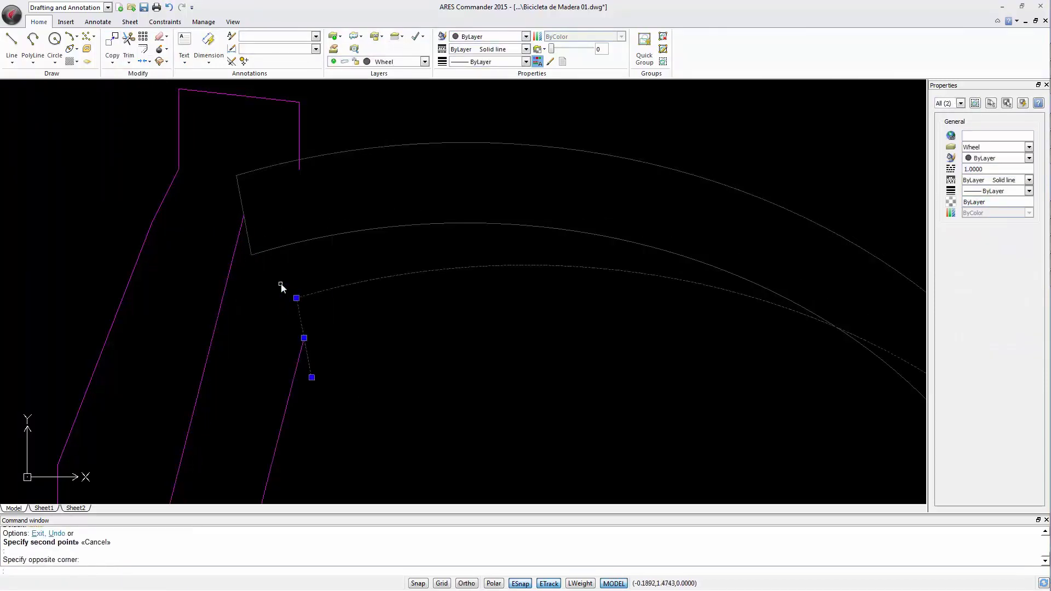
pyautogui.click(401, 65)
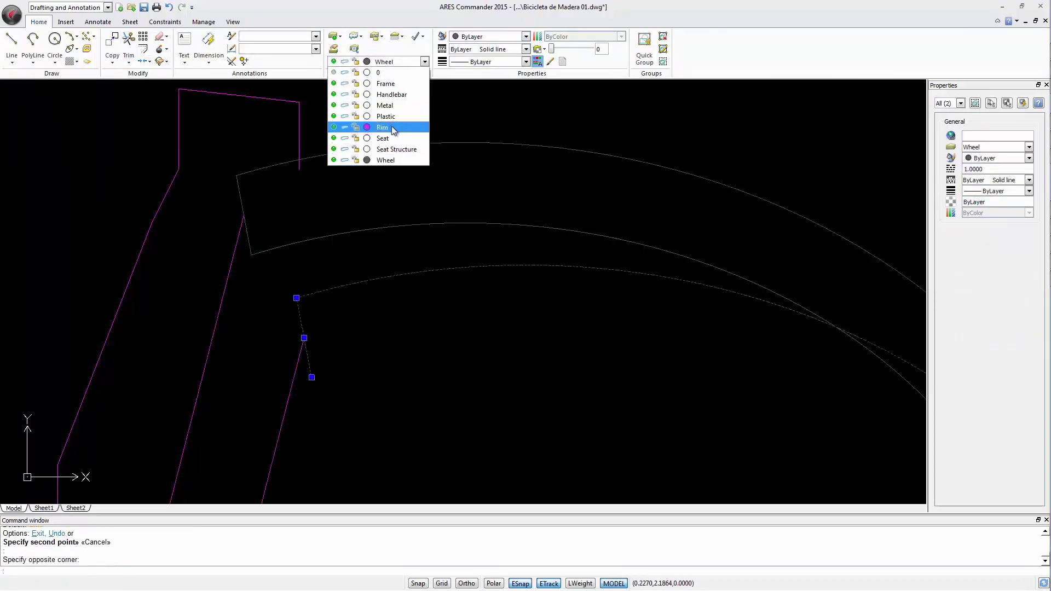
pyautogui.click(394, 129)
pyautogui.press('Escape')
pyautogui.press('Escape')
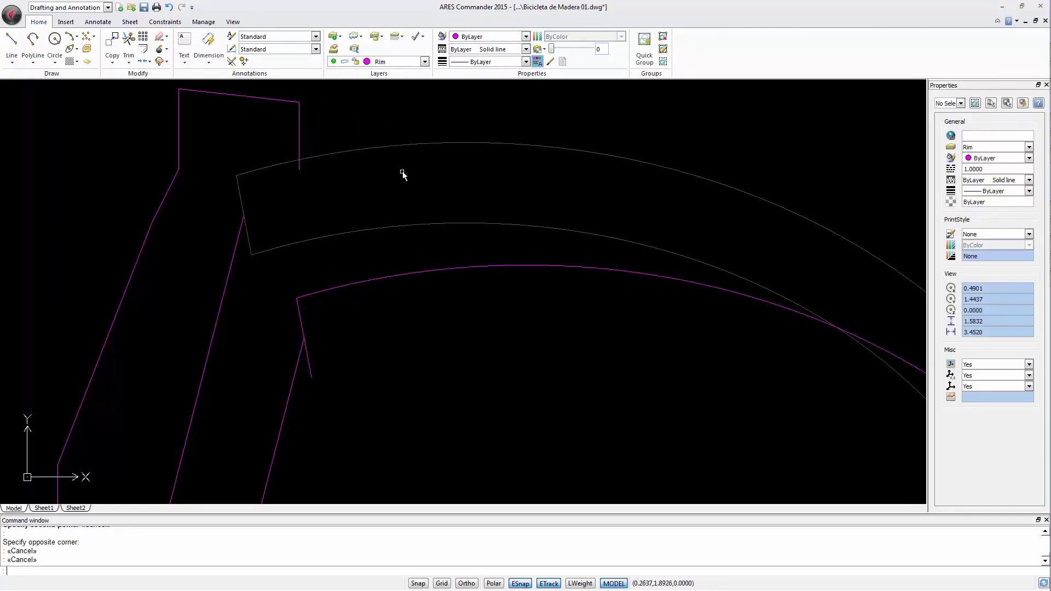
pyautogui.click(405, 64)
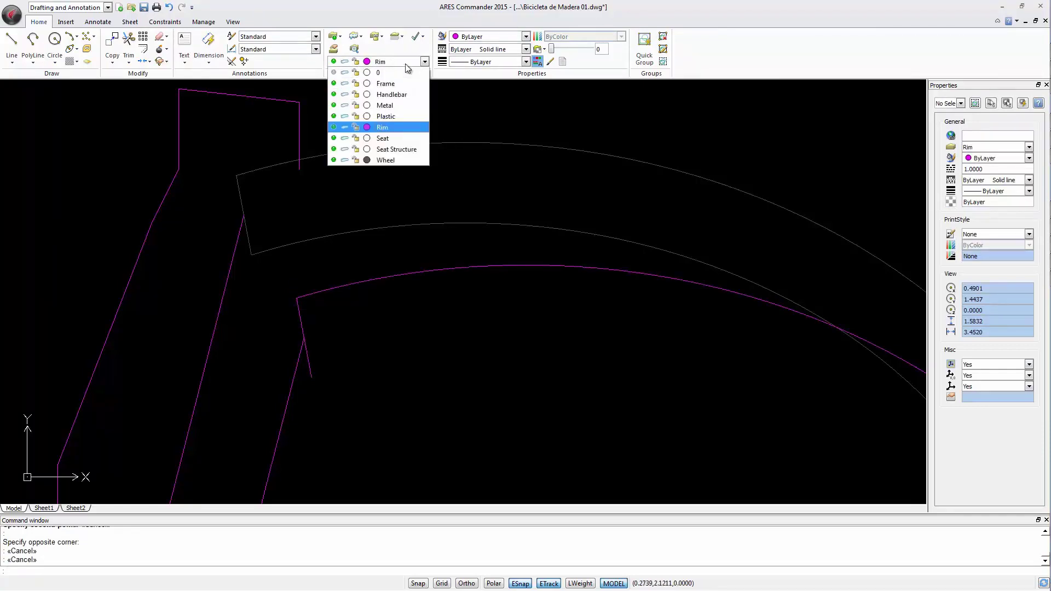
pyautogui.click(334, 160)
pyautogui.click(416, 400)
# Step: Start moving the magenta arc and line from a line endpoint, then cancel the move
pyautogui.press('Escape')
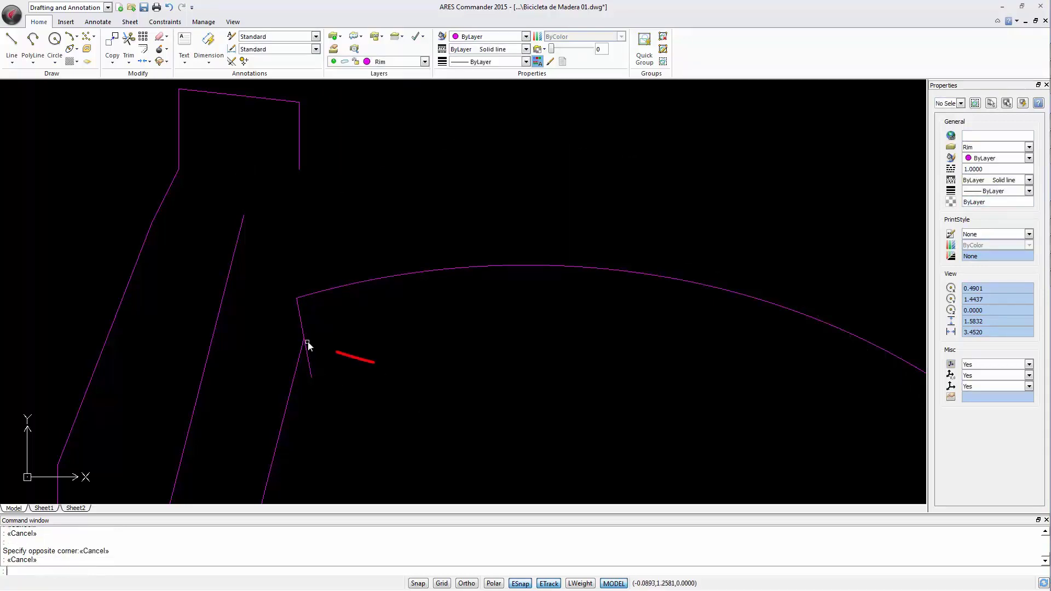
pyautogui.press('Escape')
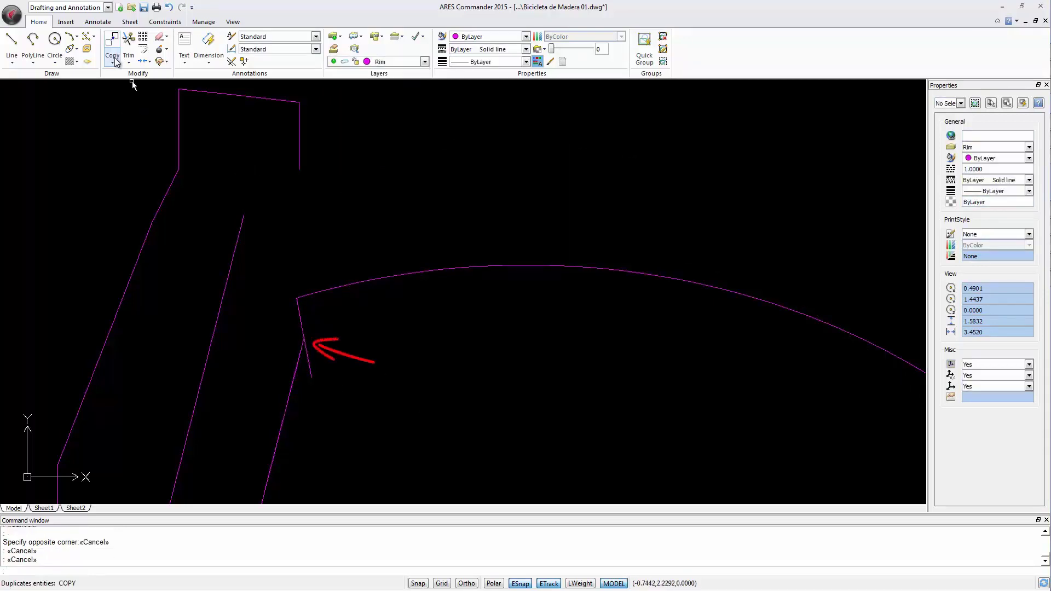
pyautogui.click(114, 64)
pyautogui.click(139, 98)
pyautogui.click(345, 260)
pyautogui.click(297, 303)
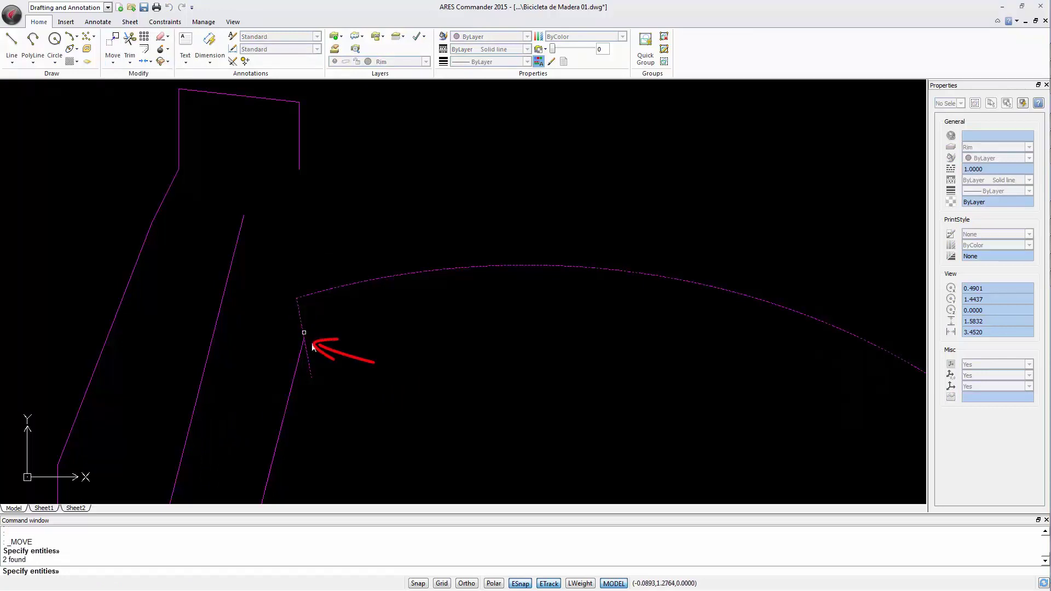
pyautogui.press('Return')
pyautogui.click(305, 336)
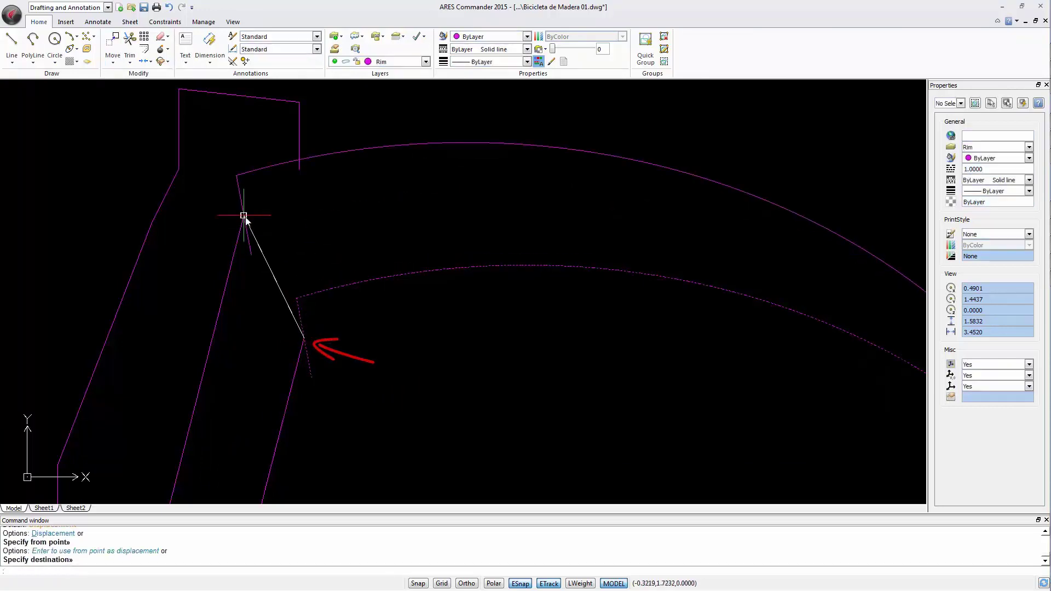
pyautogui.press('Escape')
# Step: Delete the leftover lower line
pyautogui.click(309, 385)
pyautogui.click(278, 392)
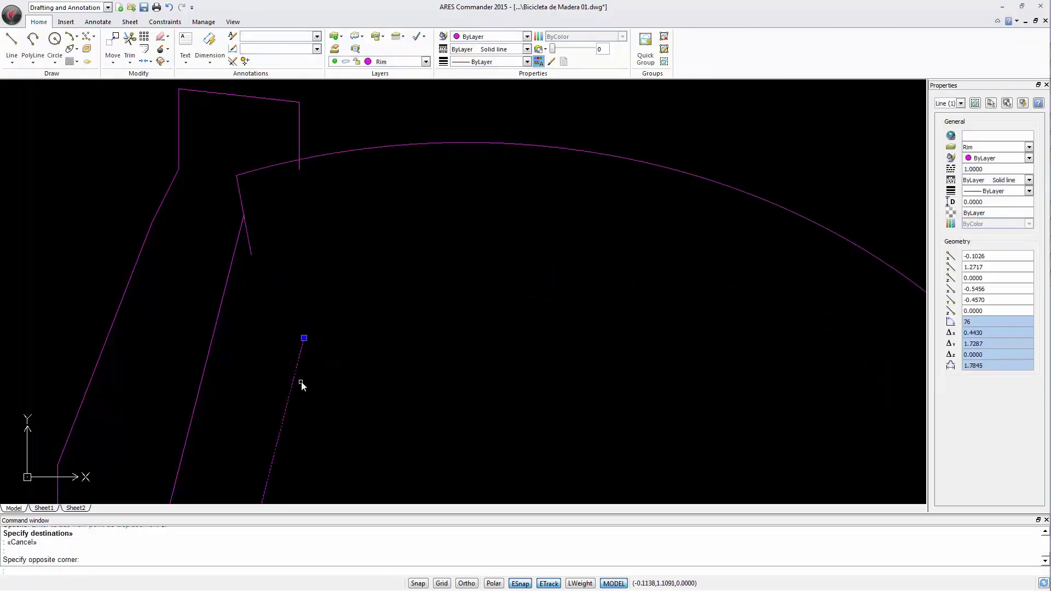
pyautogui.press('Delete')
# Step: Trim the magenta arc beyond the rim profile and the stub at its inner corner
pyautogui.scroll(-4, 301, 382)
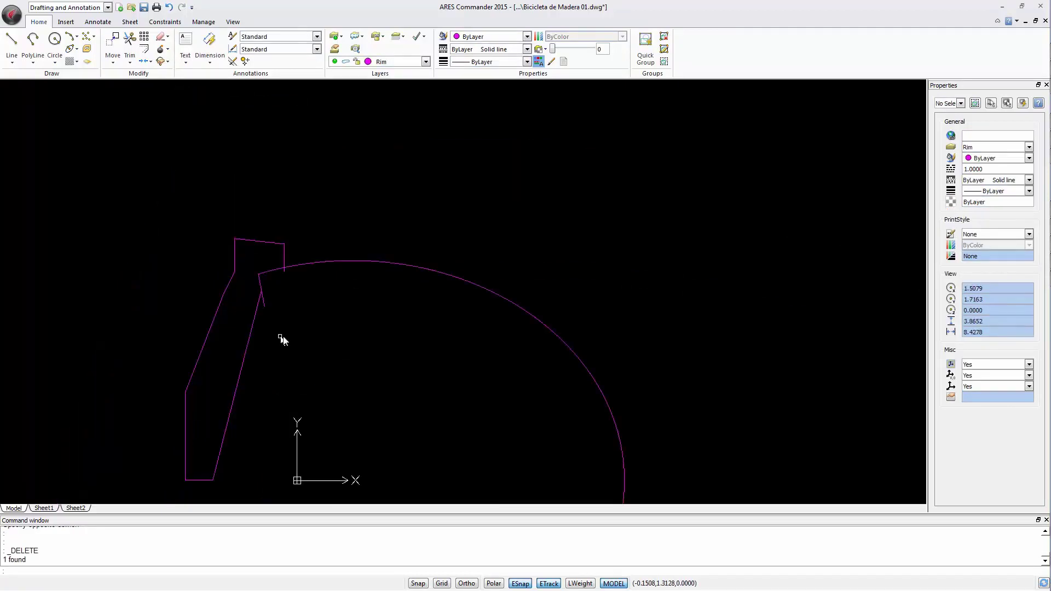
pyautogui.click(130, 44)
pyautogui.press('Return')
pyautogui.click(322, 261)
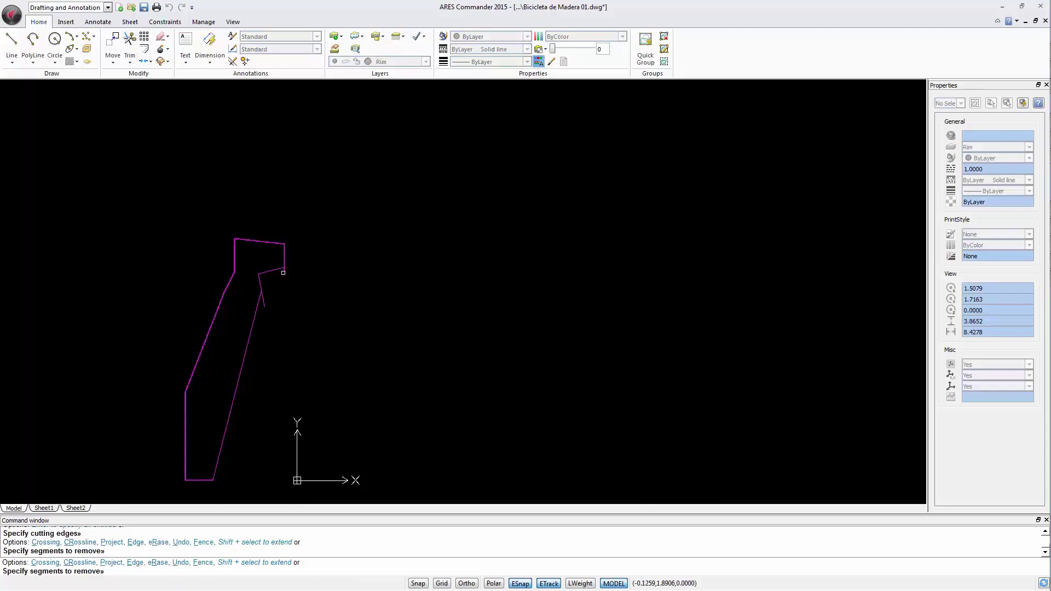
pyautogui.click(264, 300)
pyautogui.scroll(-1, 291, 348)
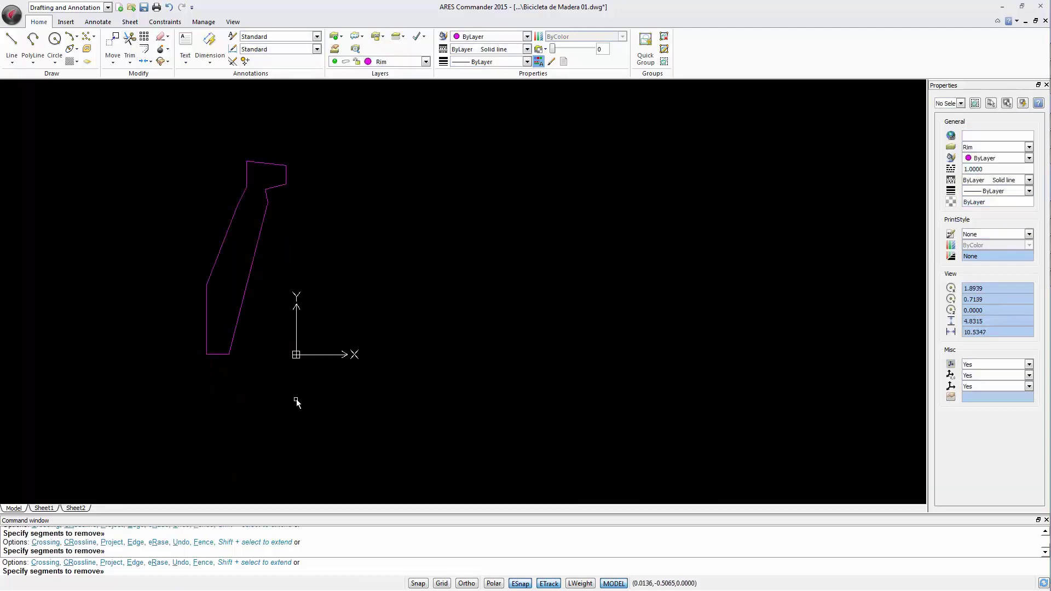
# Step: Turn the Wheel layer back on and pan up to see the wheel
pyautogui.click(393, 62)
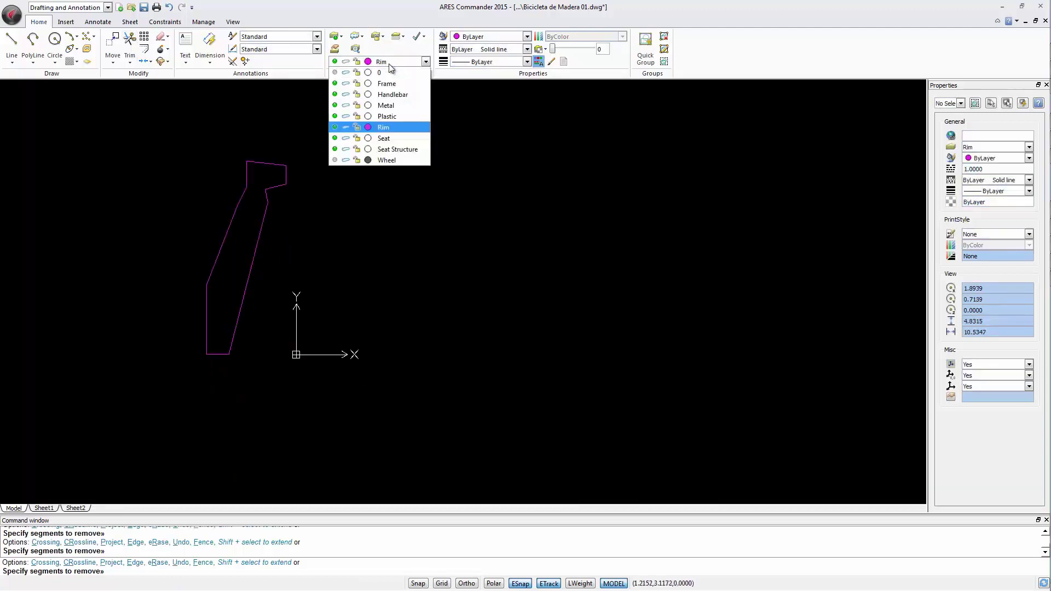
pyautogui.click(335, 160)
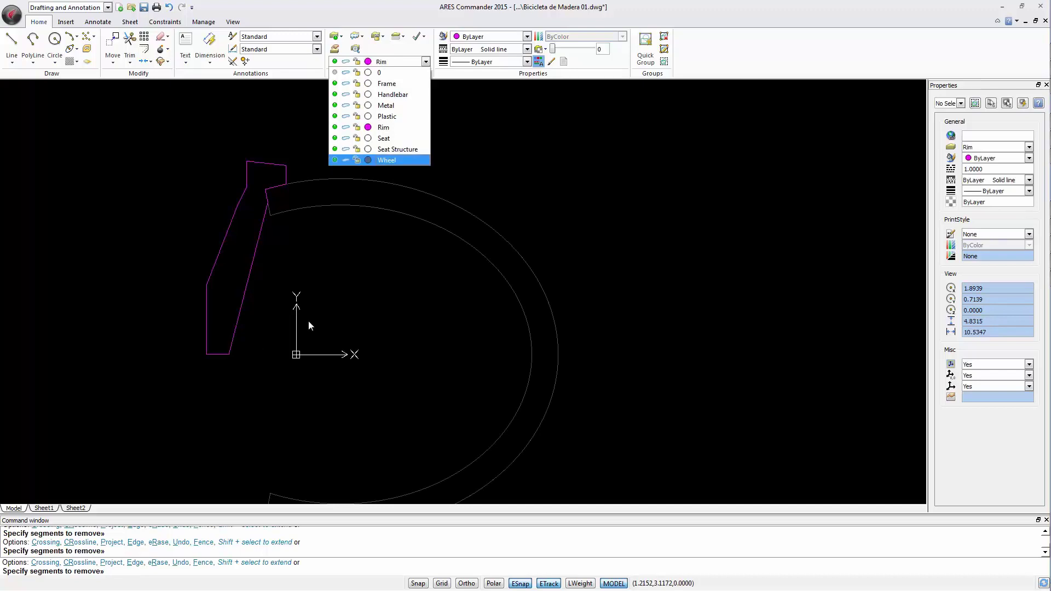
pyautogui.moveTo(307, 321); pyautogui.dragTo(312, 225, button='middle')
pyautogui.press('Escape')
# Step: Mirror the rim half-profile and joint segment across a horizontal line, keeping the source
pyautogui.click(113, 61)
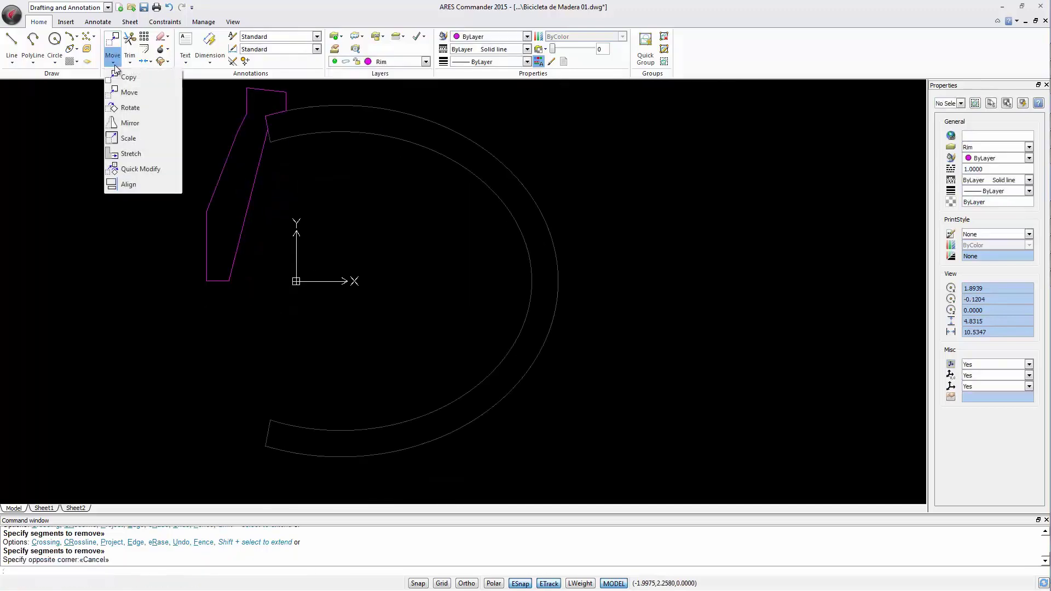
pyautogui.click(134, 125)
pyautogui.click(219, 180)
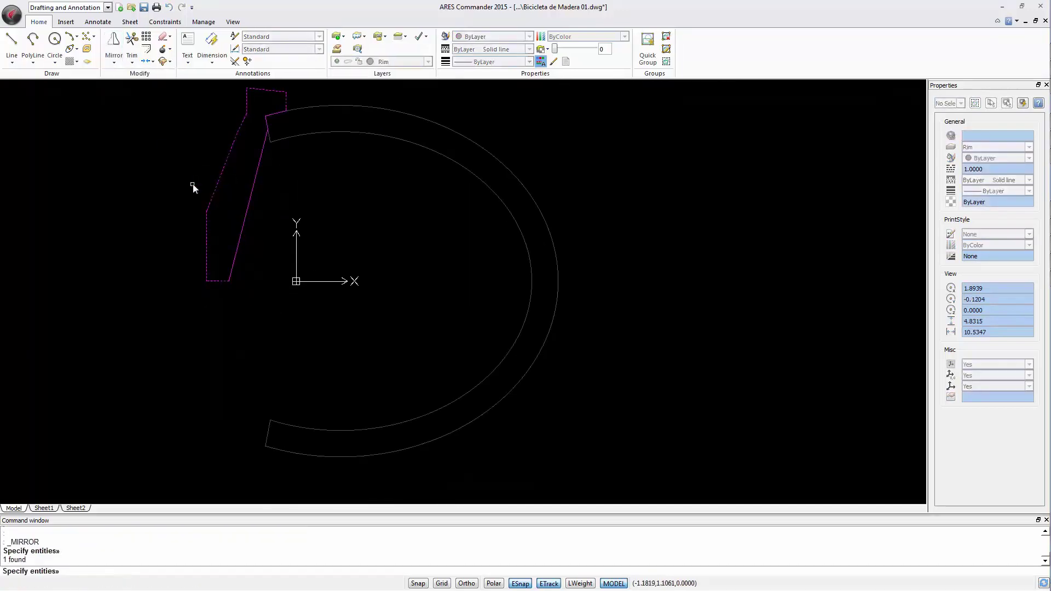
pyautogui.click(243, 203)
pyautogui.click(270, 115)
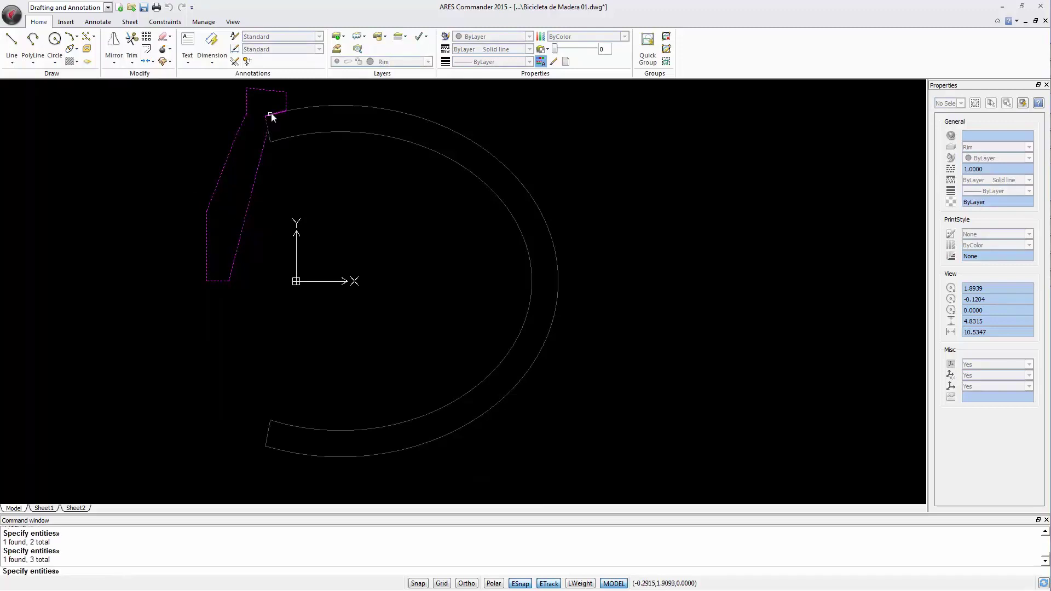
pyautogui.press('Return')
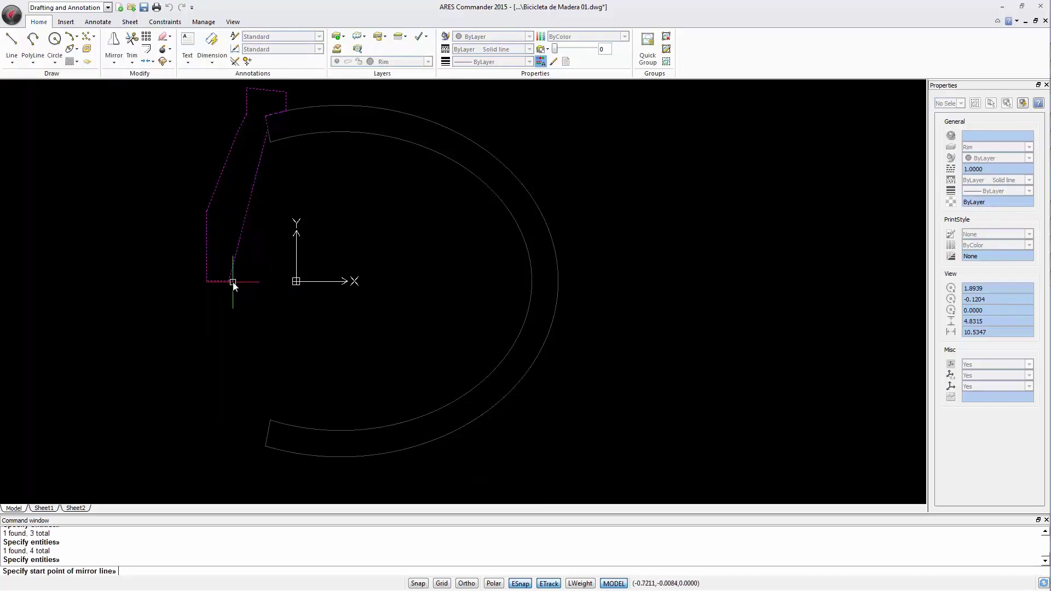
pyautogui.click(235, 283)
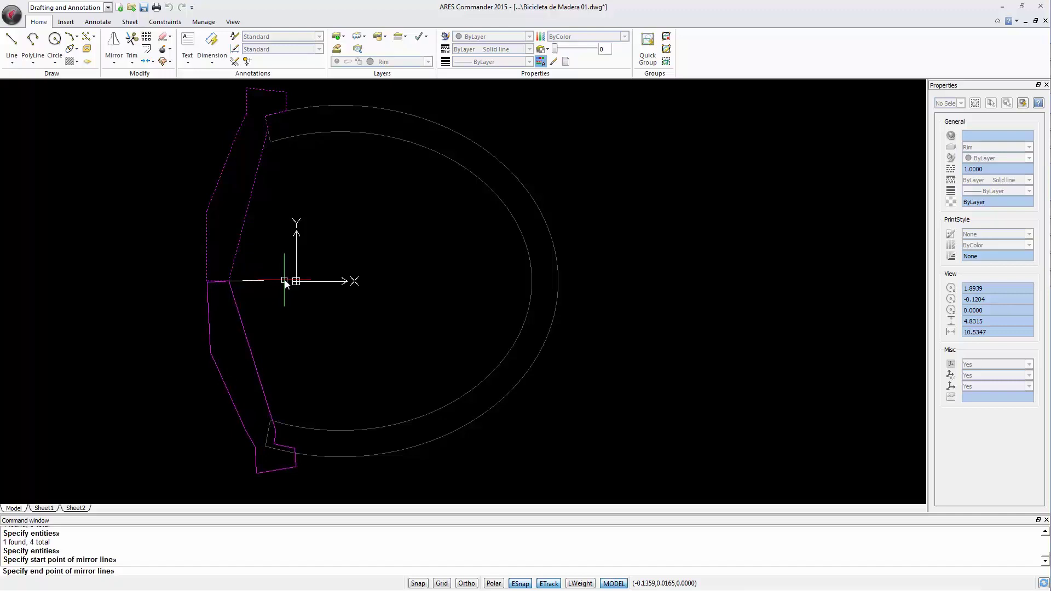
pyautogui.press('F8')
pyautogui.click(362, 283)
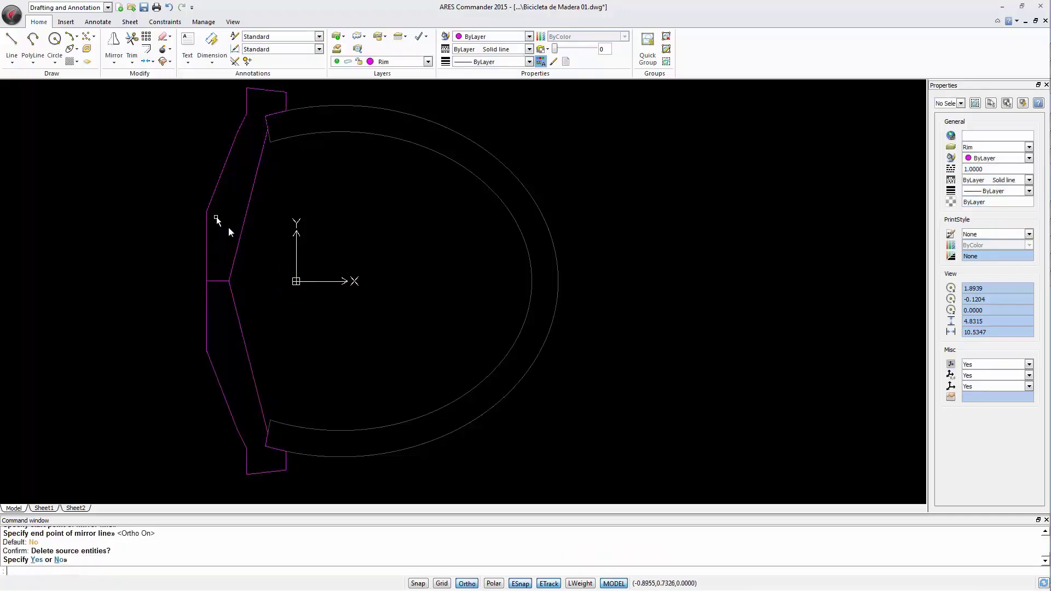
# Step: Hide the Wheel layer so only the rim profile is visible
pyautogui.click(409, 64)
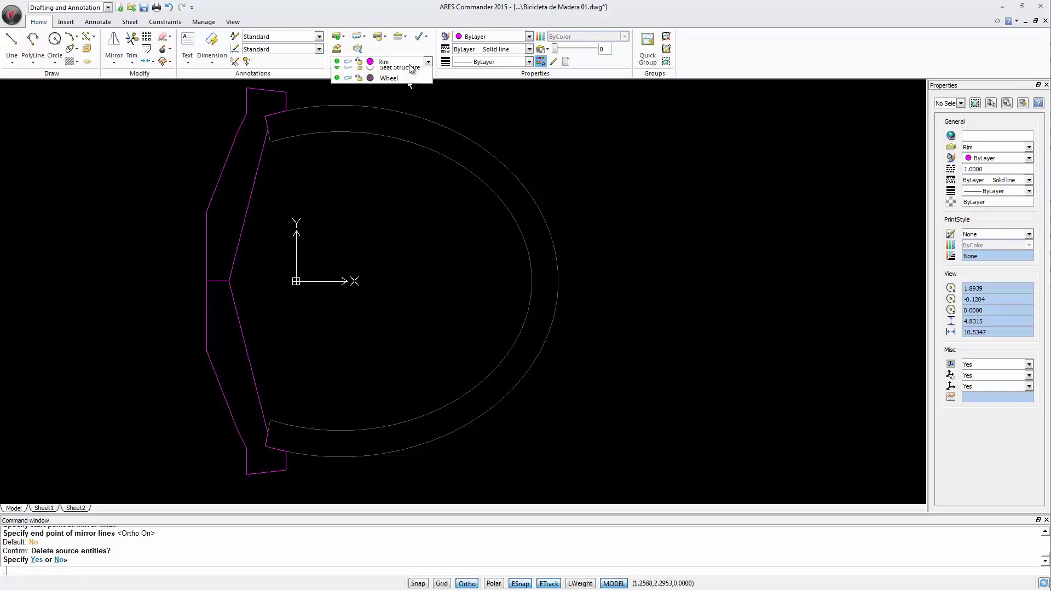
pyautogui.click(349, 160)
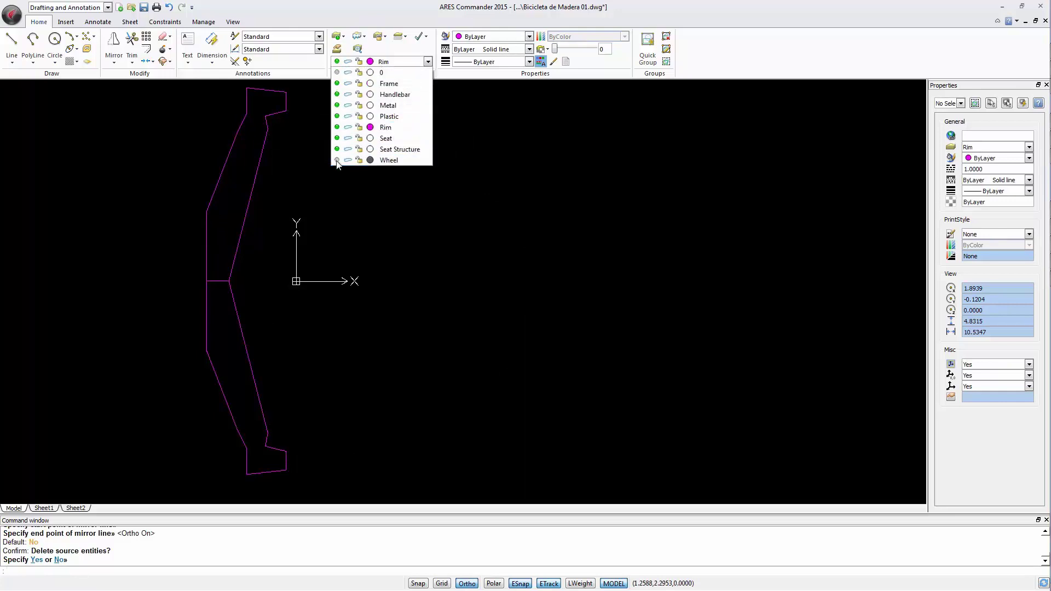
pyautogui.click(367, 265)
pyautogui.press('Escape')
pyautogui.scroll(-1, 457, 245)
# Step: Explode the upper and lower rim profile pieces into lines, then undo once
pyautogui.click(162, 49)
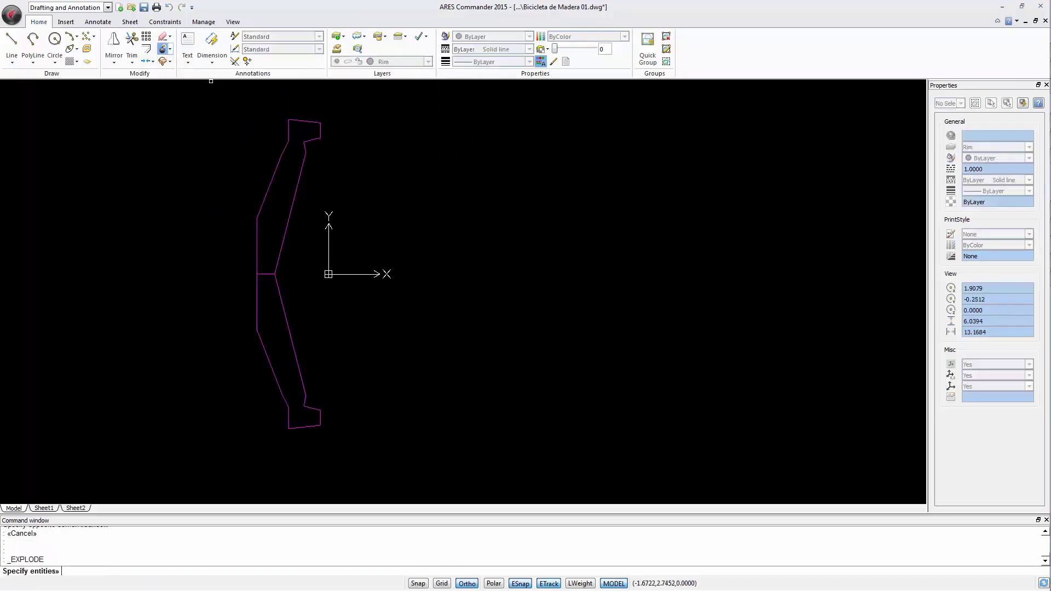
pyautogui.click(257, 227)
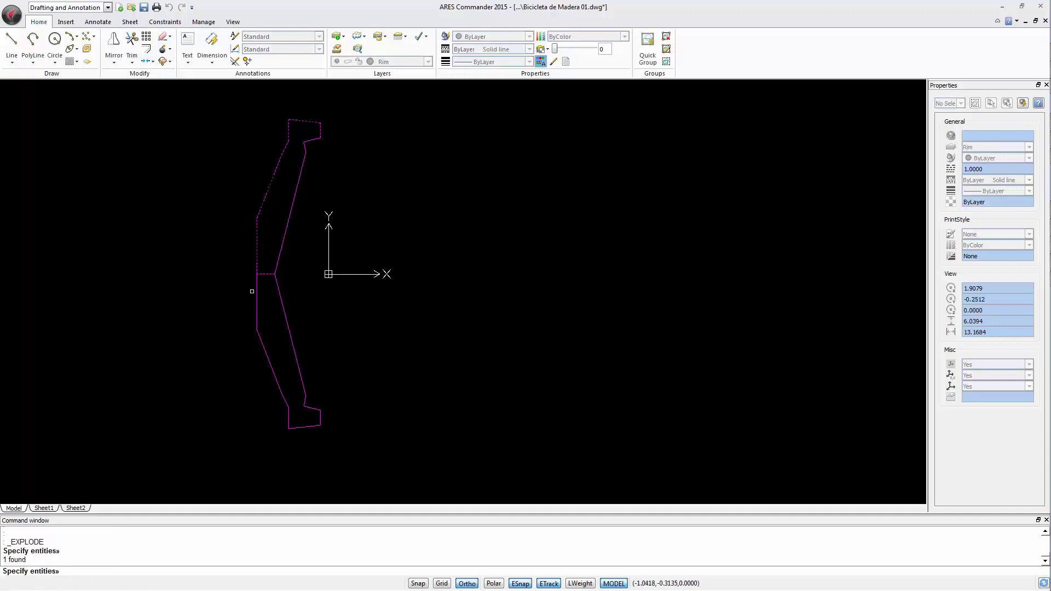
pyautogui.click(256, 306)
pyautogui.press('Return')
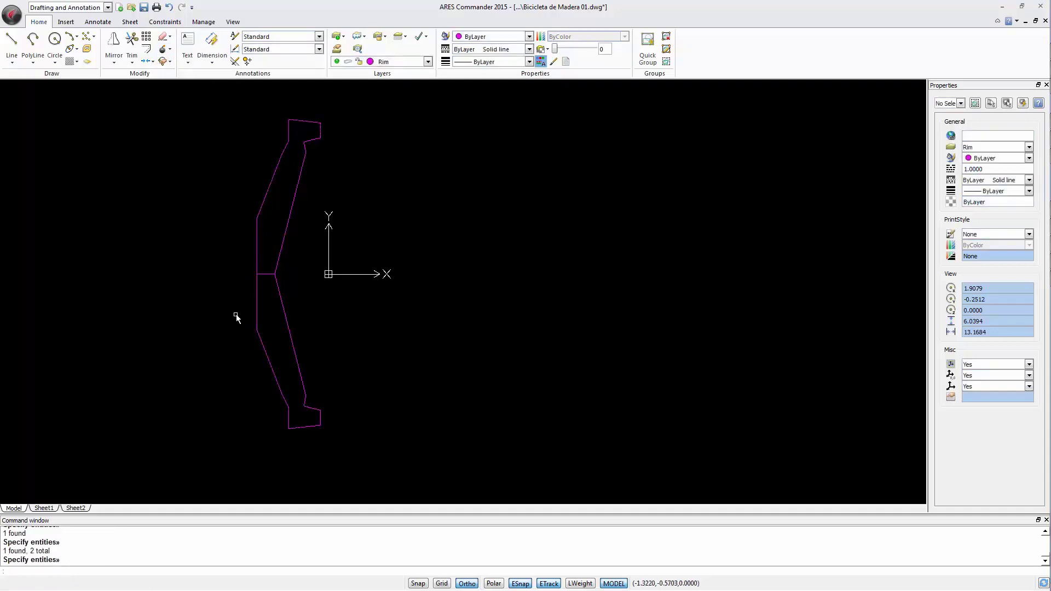
pyautogui.hotkey('ctrl', 'z')
# Step: Delete the short horizontal line crossing the middle of the rim outline
pyautogui.click(268, 268)
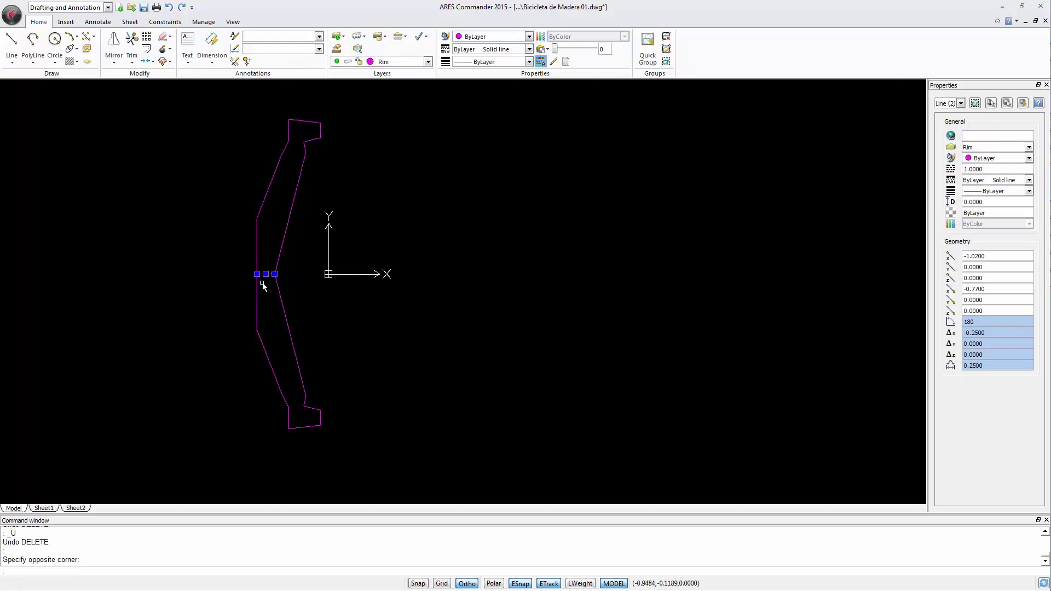
pyautogui.press('Delete')
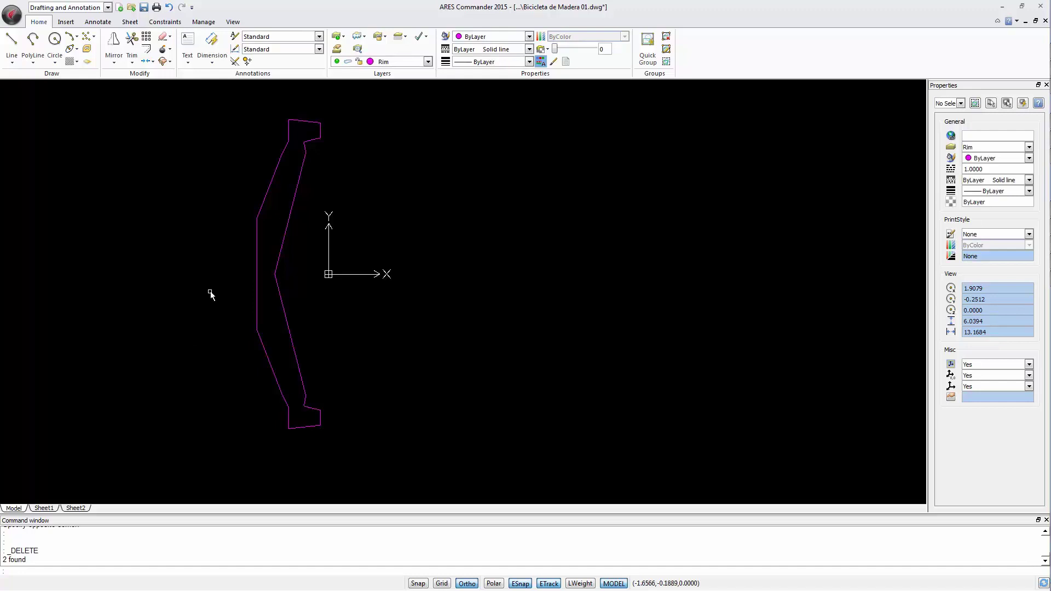
pyautogui.press('Escape')
pyautogui.press('Escape')
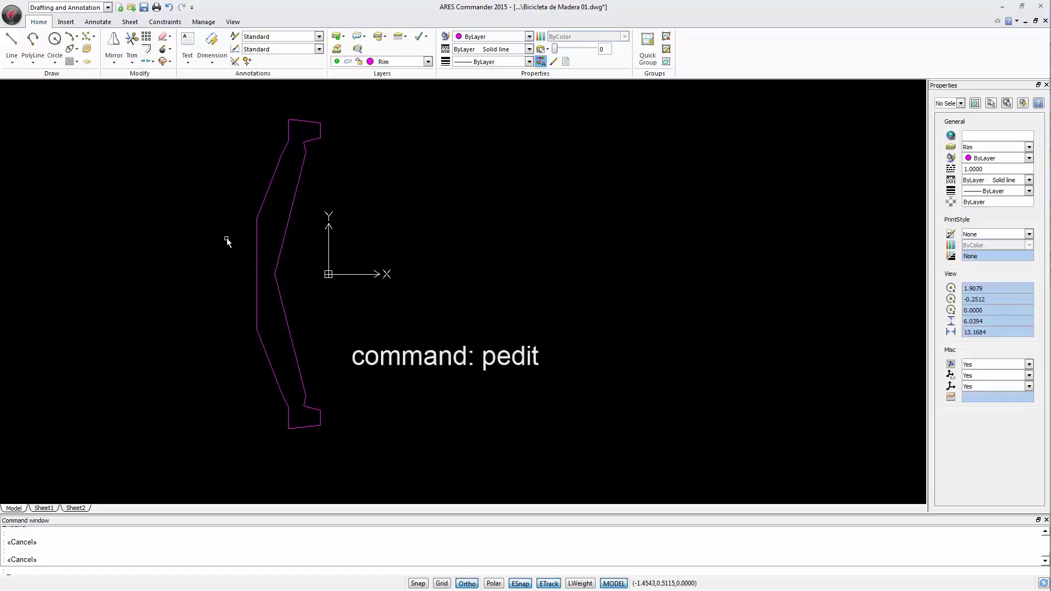
# Step: With PEDIT, convert a rim segment to a polyline (Yes) and Join the other rim segments
pyautogui.write('pedit')
pyautogui.press('Return')
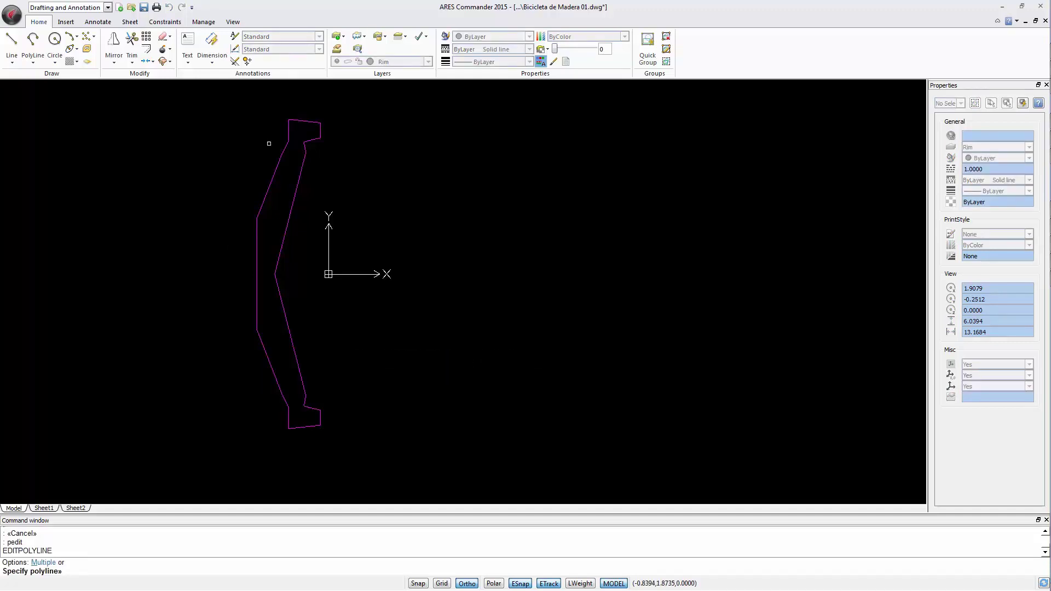
pyautogui.click(300, 121)
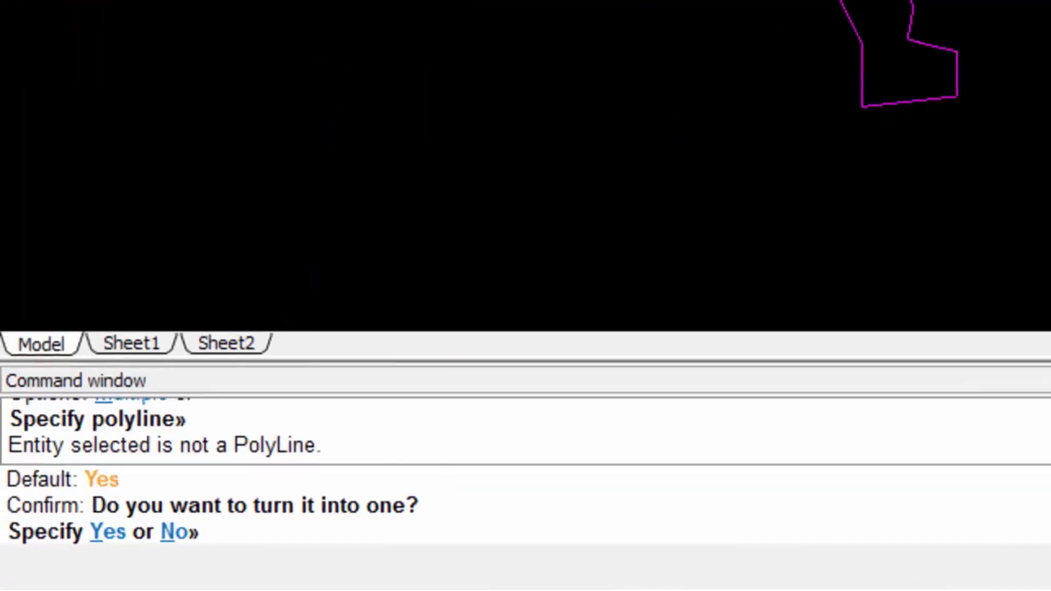
pyautogui.write('y')
pyautogui.press('Return')
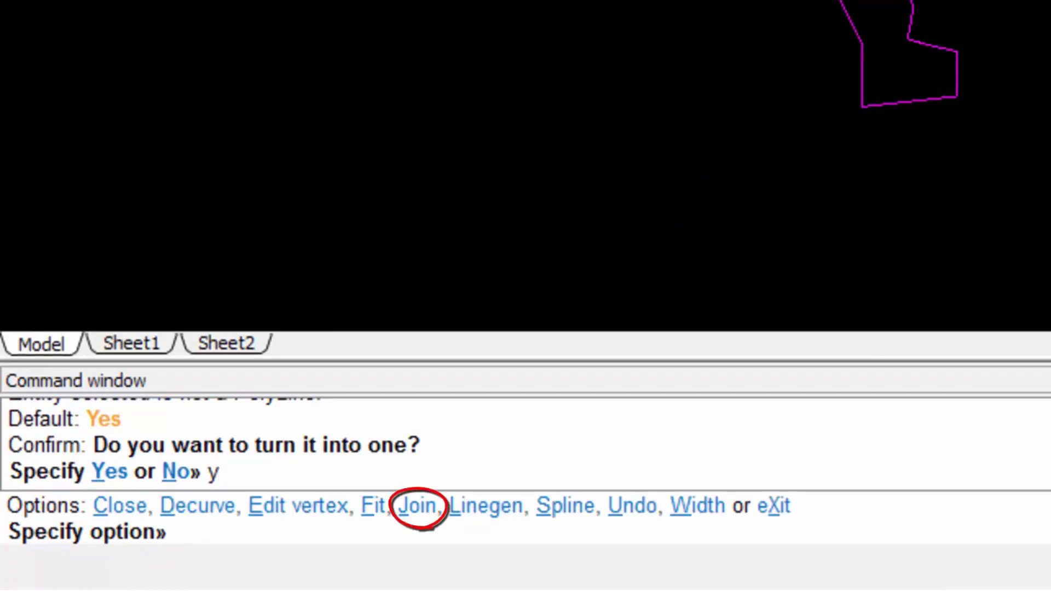
pyautogui.write('j')
pyautogui.press('Return')
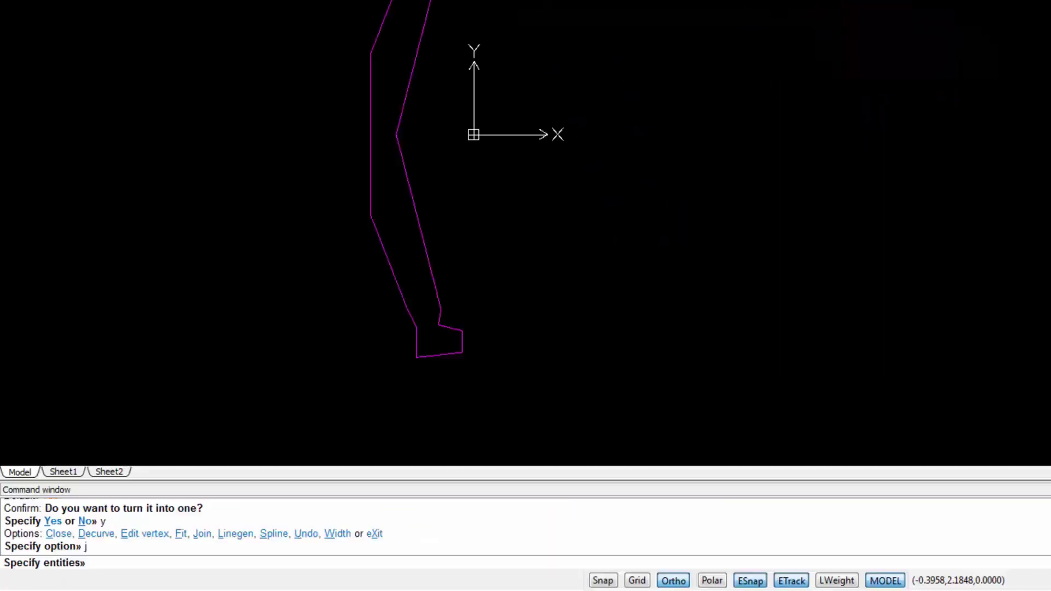
pyautogui.press('Escape')
pyautogui.press('Escape')
pyautogui.click(224, 181)
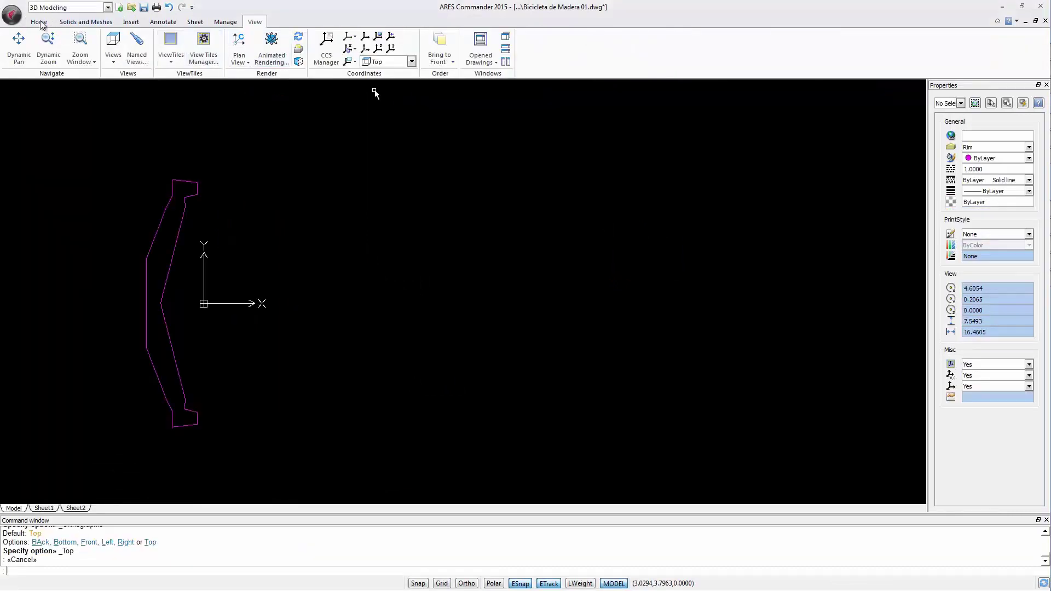
# Step: Make Wheel the current layer and turn off the Rim layer
pyautogui.click(327, 62)
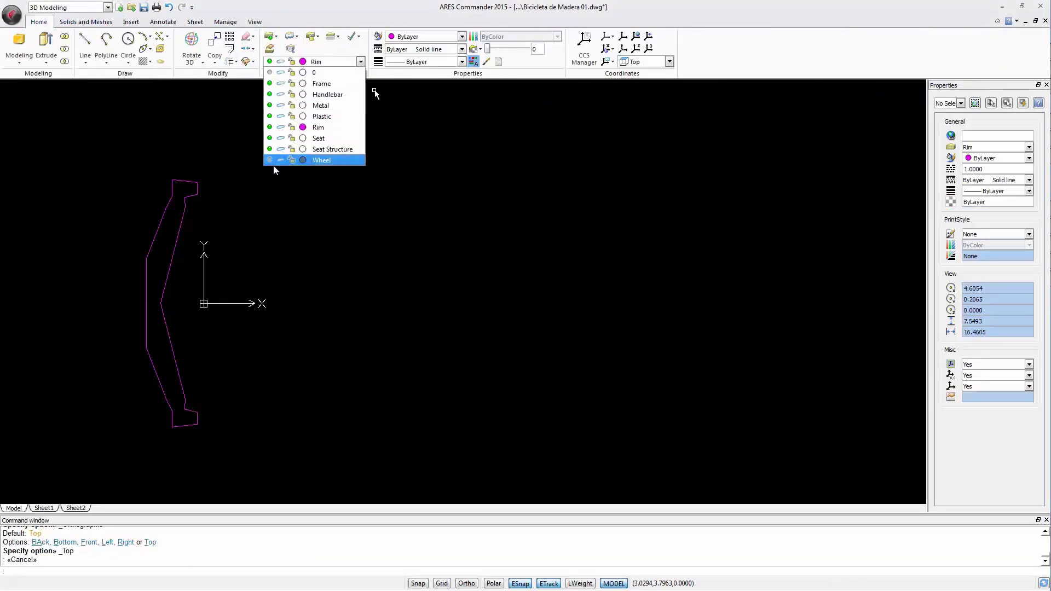
pyautogui.click(269, 160)
pyautogui.scroll(1, 398, 319)
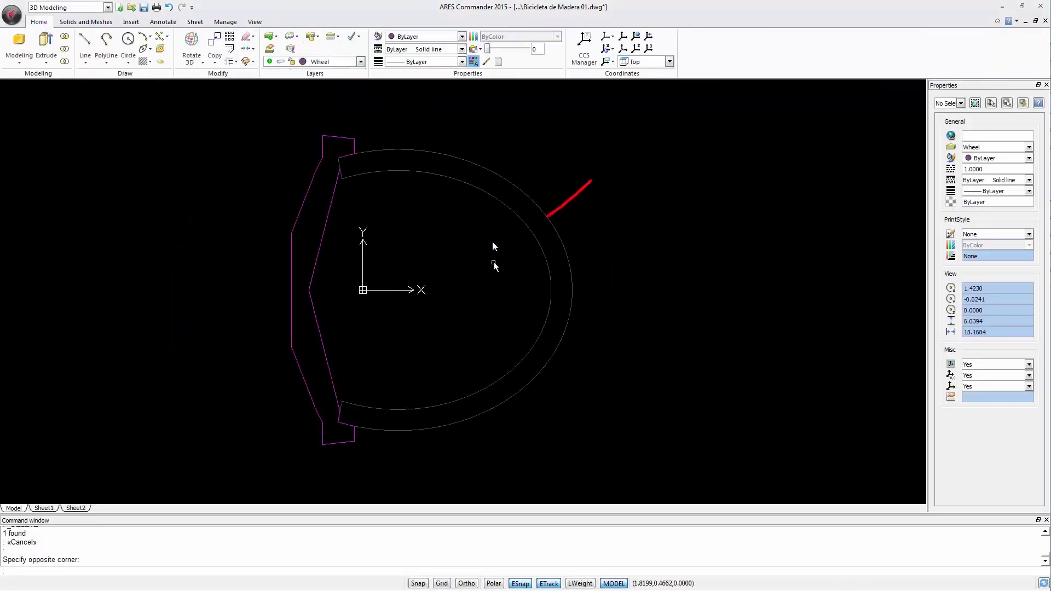
pyautogui.click(509, 208)
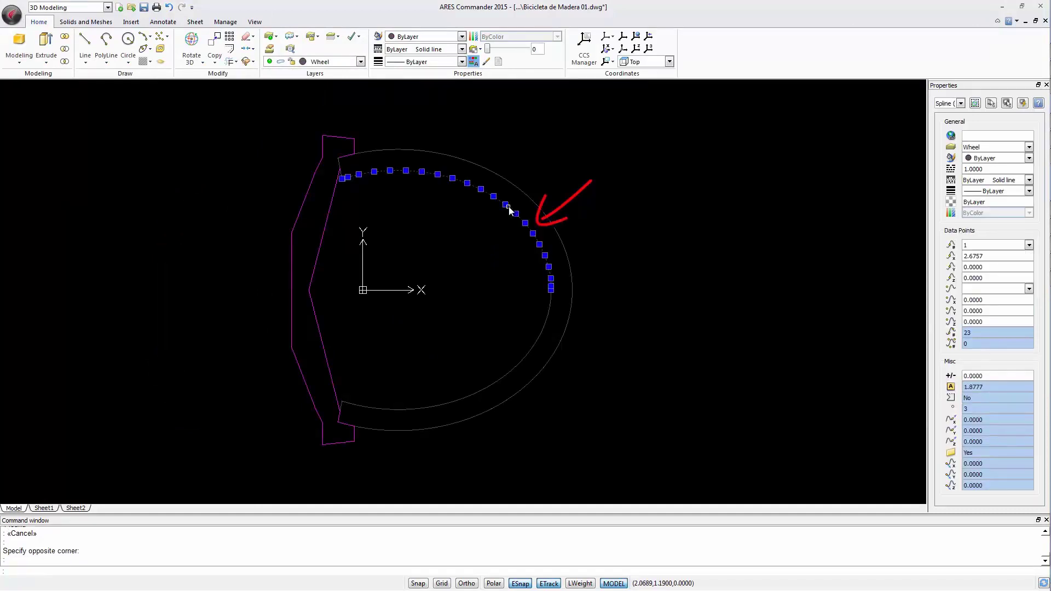
pyautogui.press('Escape')
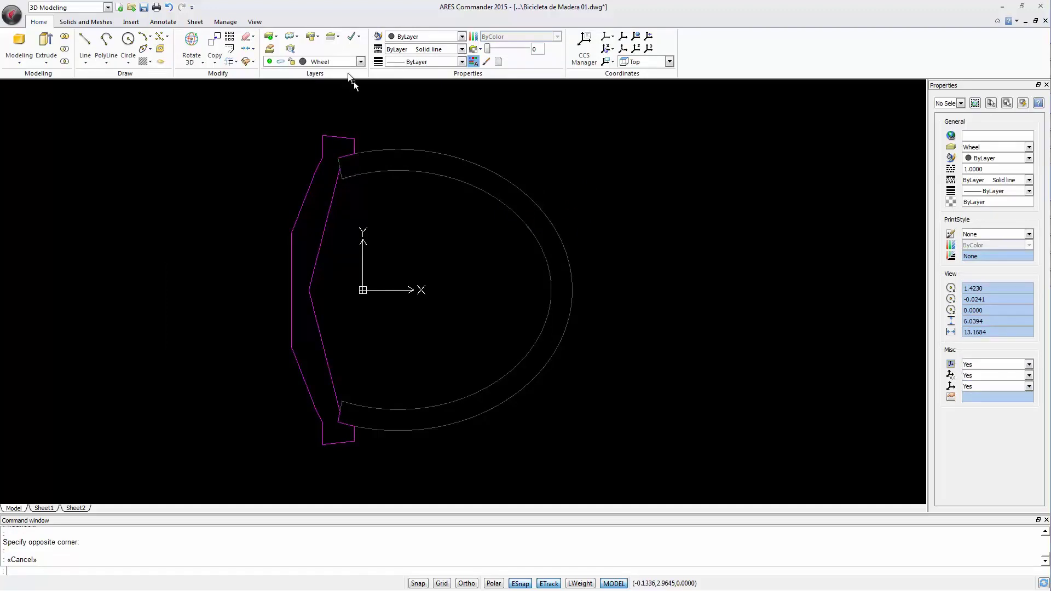
pyautogui.click(348, 64)
pyautogui.click(269, 127)
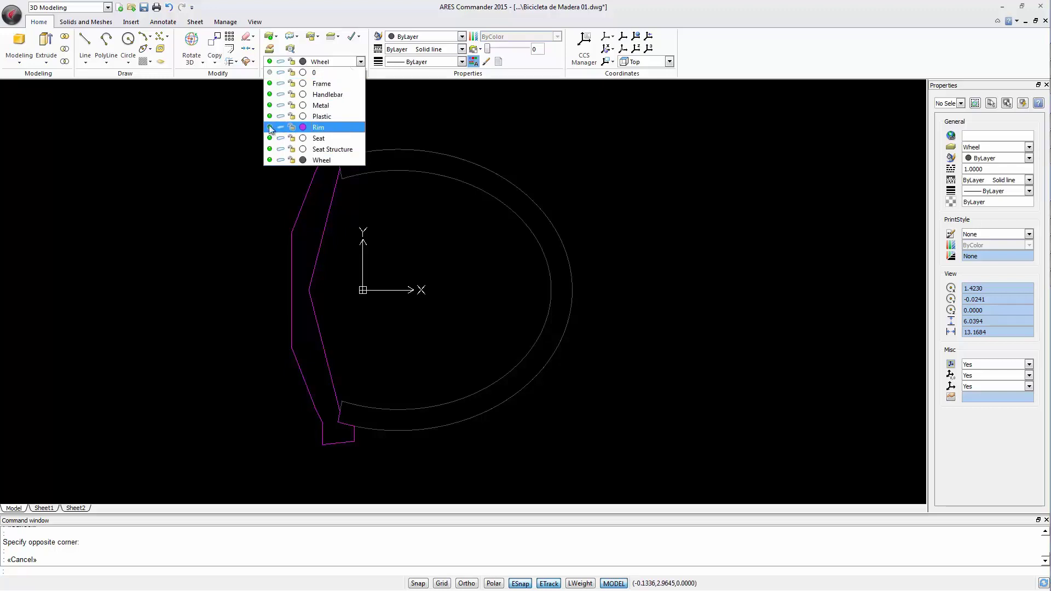
pyautogui.click(257, 241)
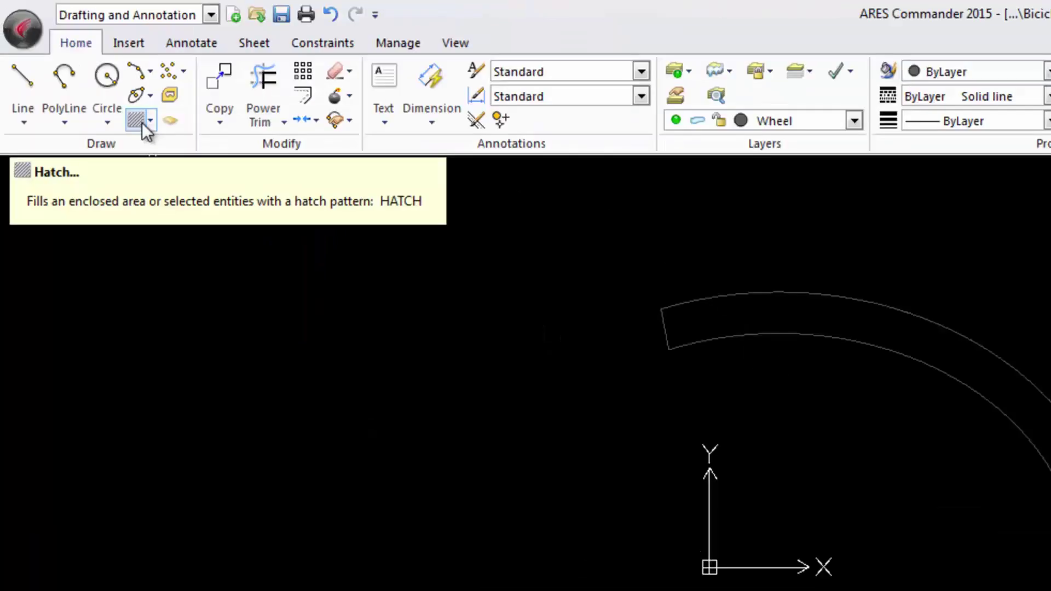
# Step: Create a PolyLine area boundary by picking a point inside the tire band
pyautogui.click(206, 166)
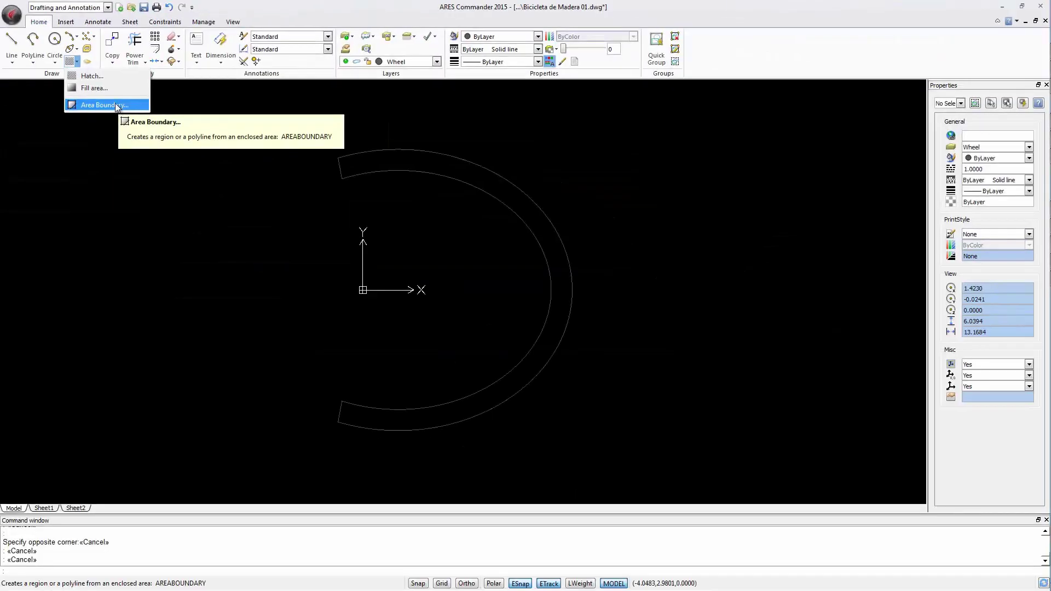
pyautogui.click(113, 104)
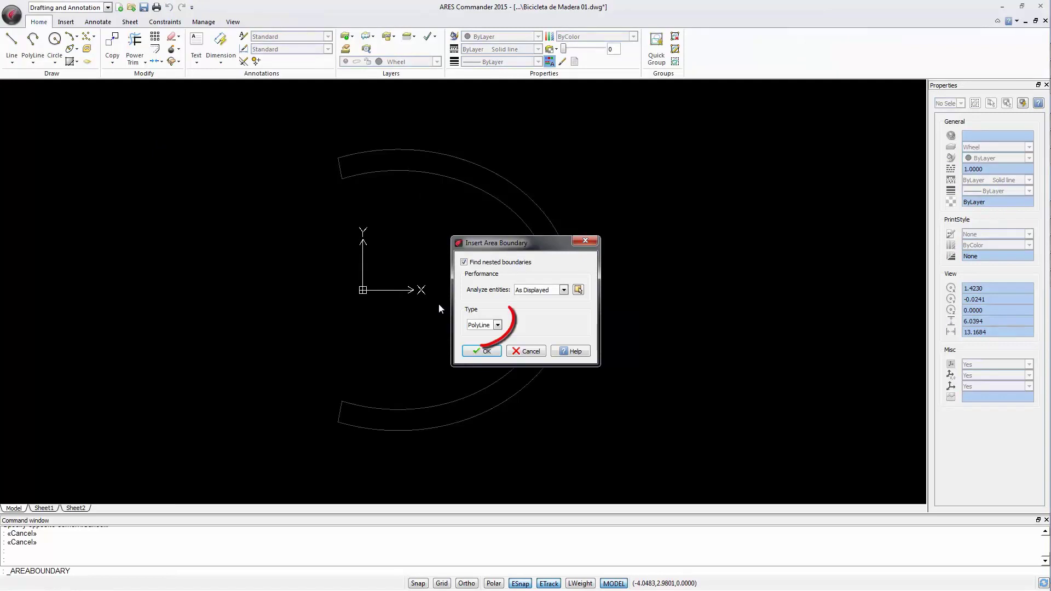
pyautogui.click(498, 326)
pyautogui.click(539, 317)
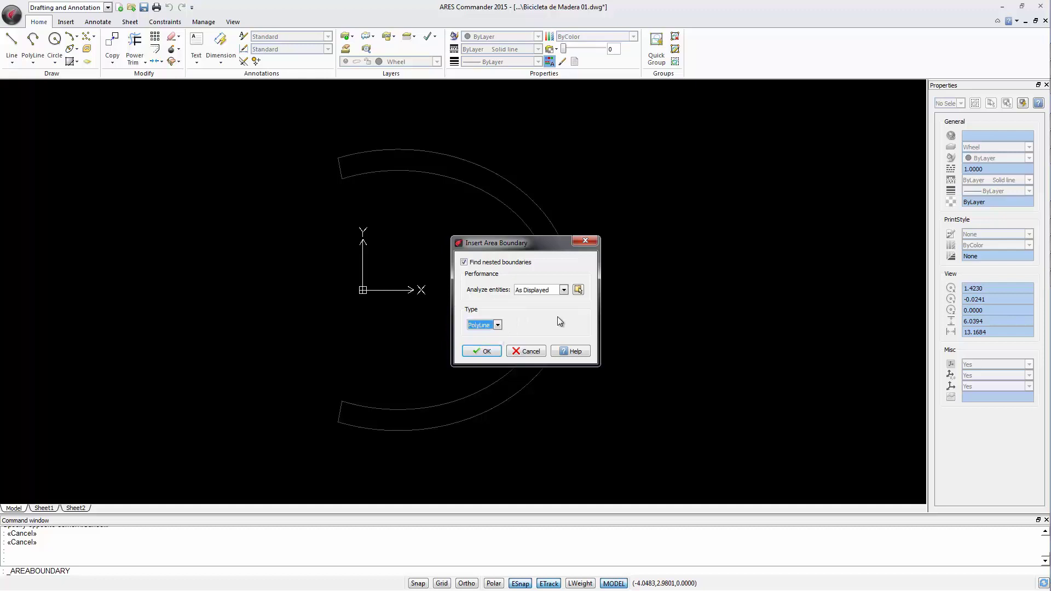
pyautogui.click(486, 351)
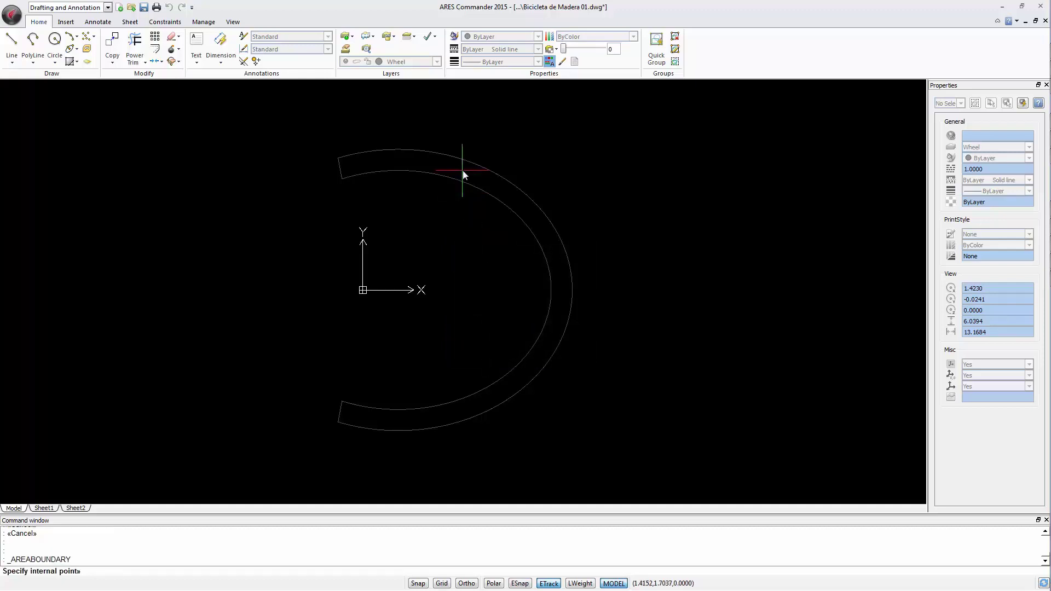
pyautogui.click(478, 175)
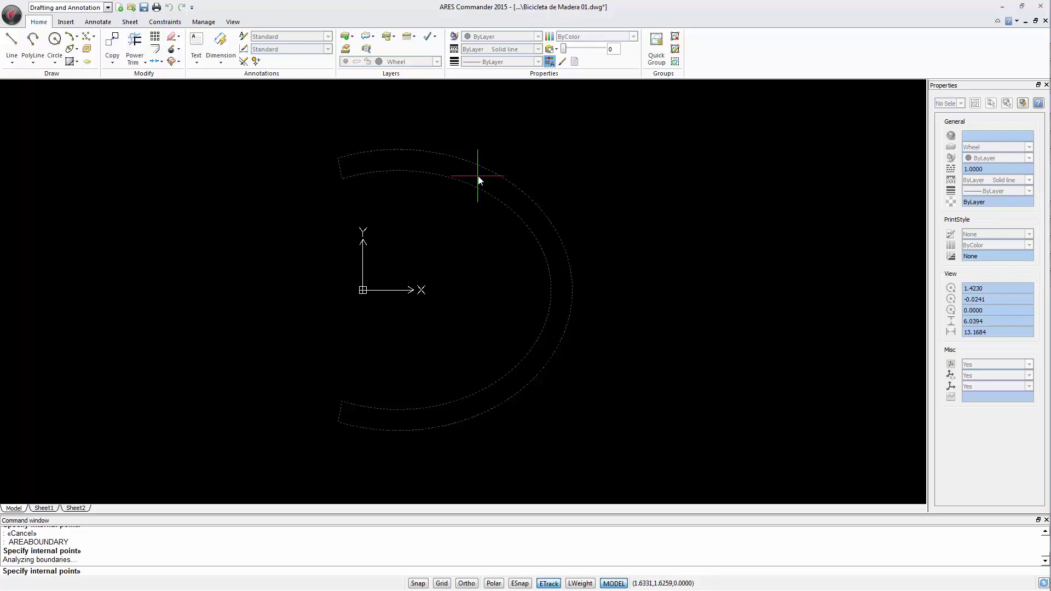
# Step: Turn the Rim layer back on and zoom out
pyautogui.press('Escape')
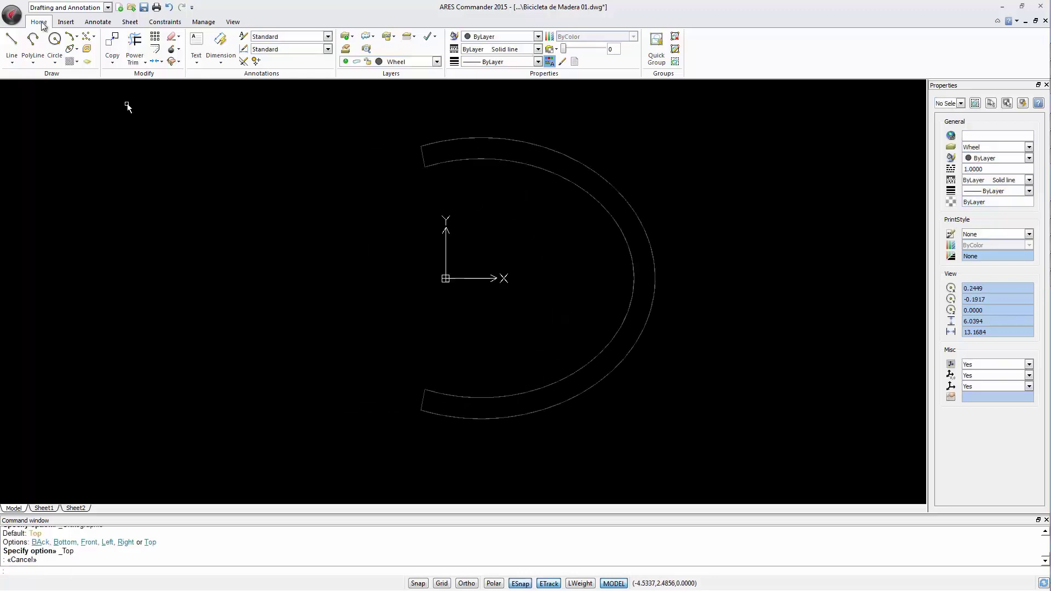
pyautogui.click(411, 62)
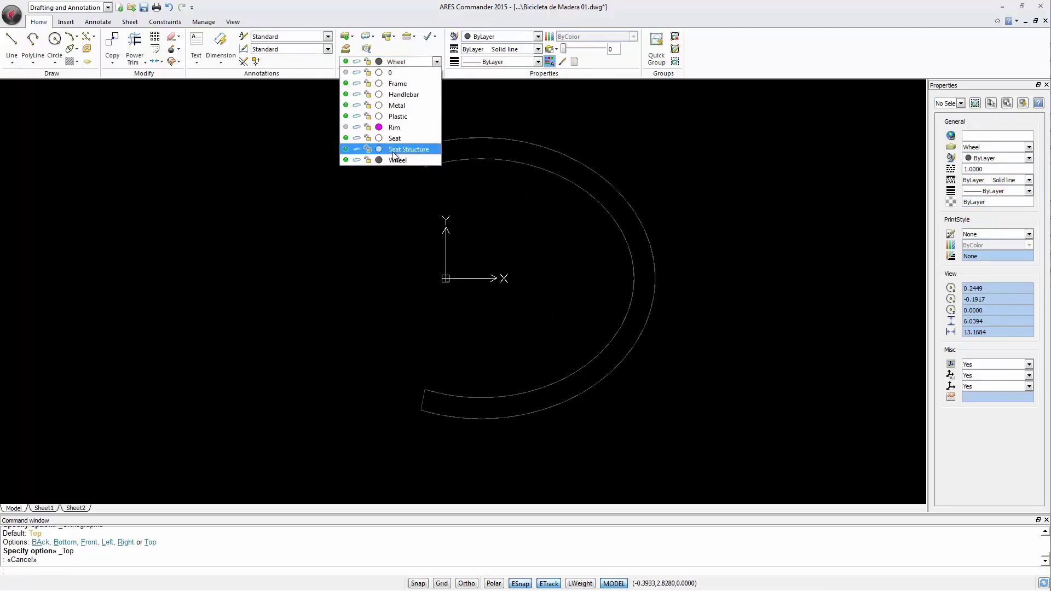
pyautogui.click(345, 127)
pyautogui.click(482, 303)
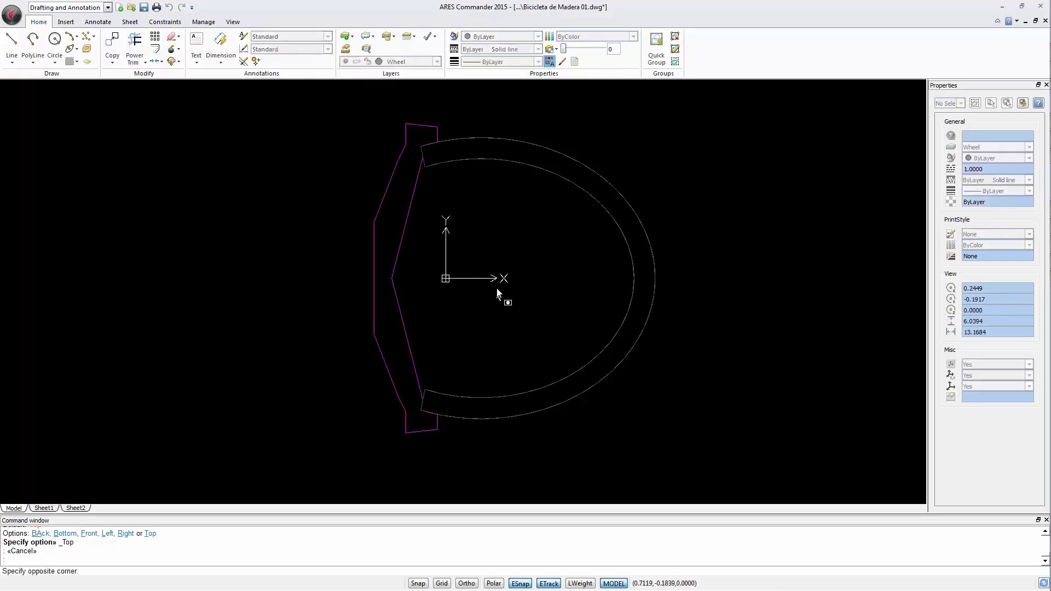
pyautogui.press('Escape')
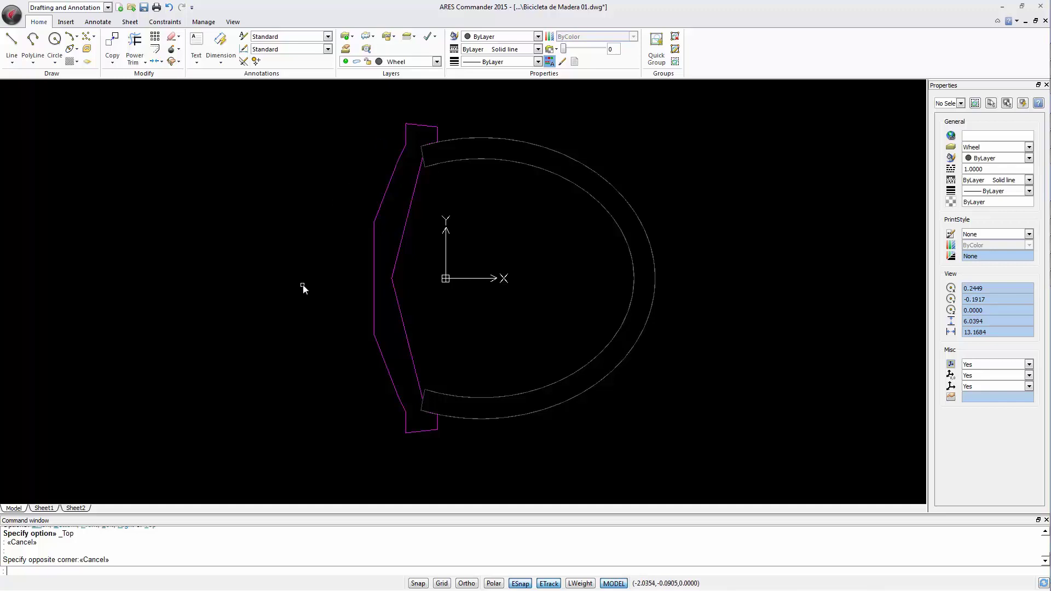
pyautogui.scroll(-3, 270, 306)
pyautogui.scroll(-2, 329, 295)
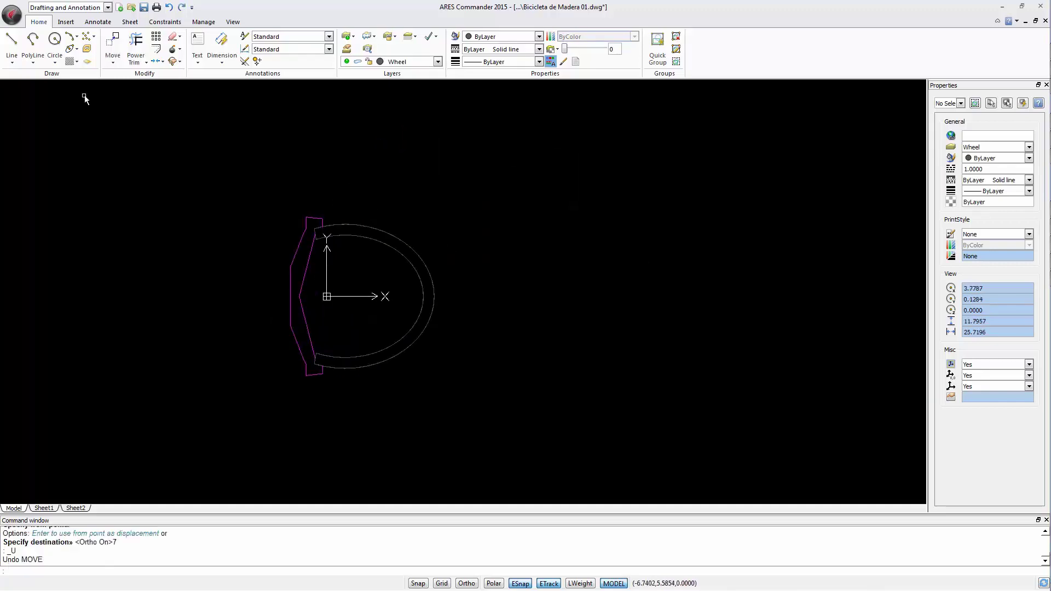
# Step: Move the window-selected tire and rim profiles from a base point with Ortho on
pyautogui.click(113, 41)
pyautogui.click(244, 188)
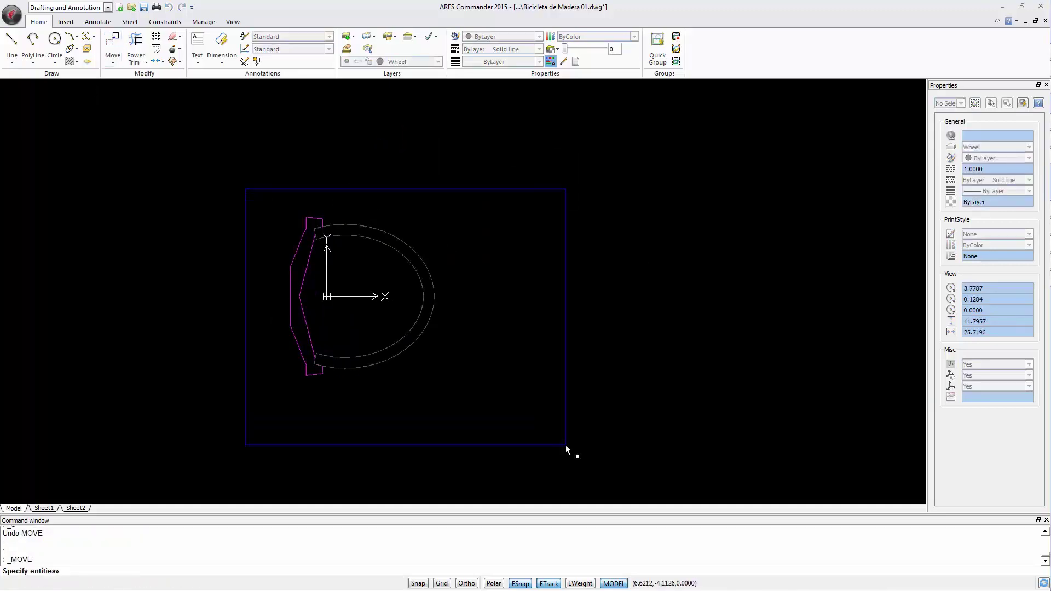
pyautogui.click(568, 449)
pyautogui.click(450, 407)
pyautogui.press('F8')
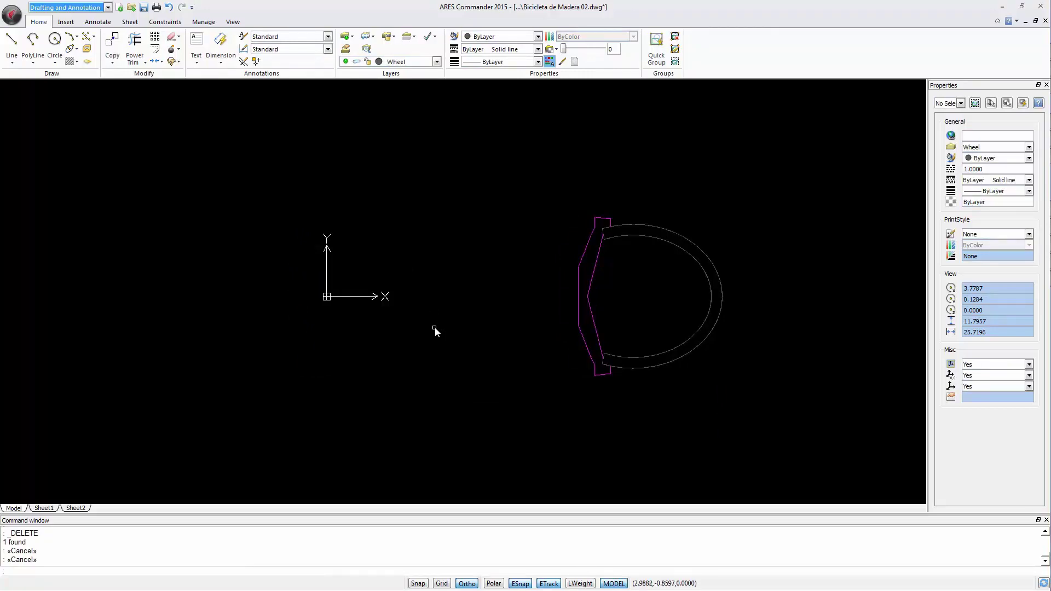
# Step: In the 3D modeling workspace, revolve the gray tire profile about a vertical axis from 0,0
pyautogui.click(85, 8)
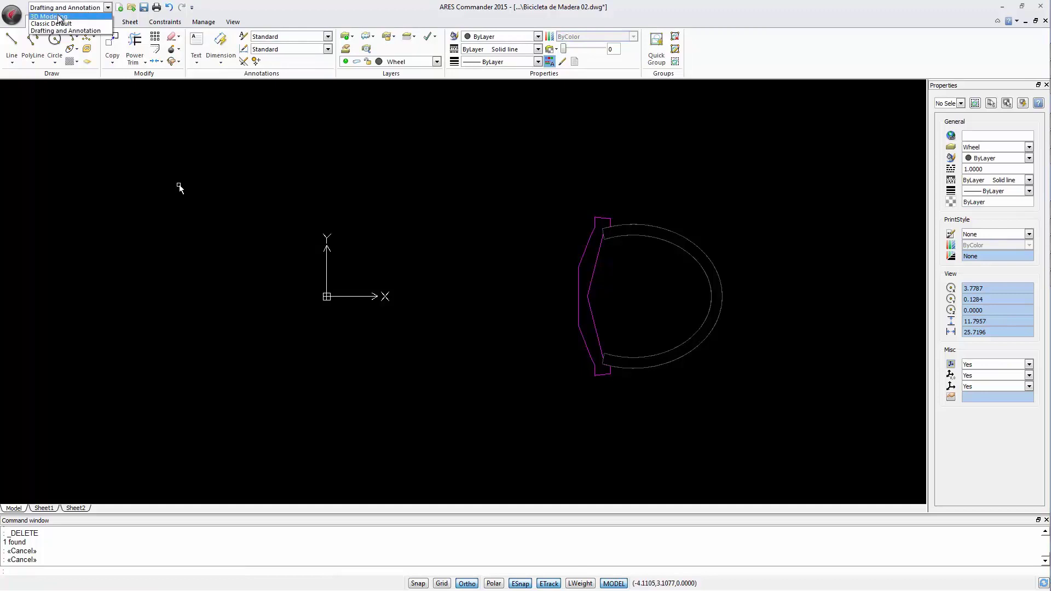
pyautogui.click(65, 15)
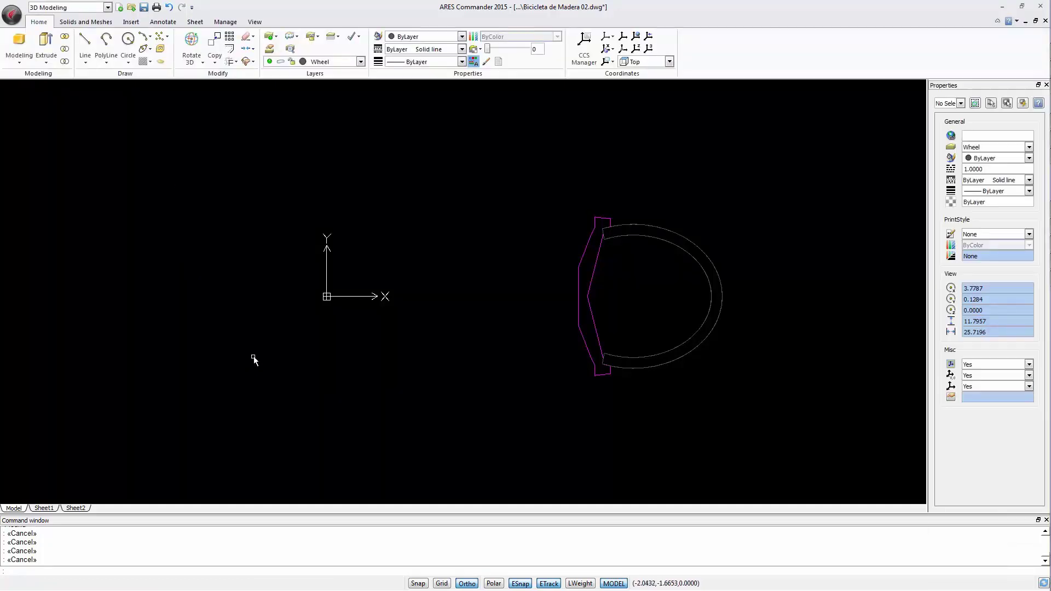
pyautogui.click(50, 64)
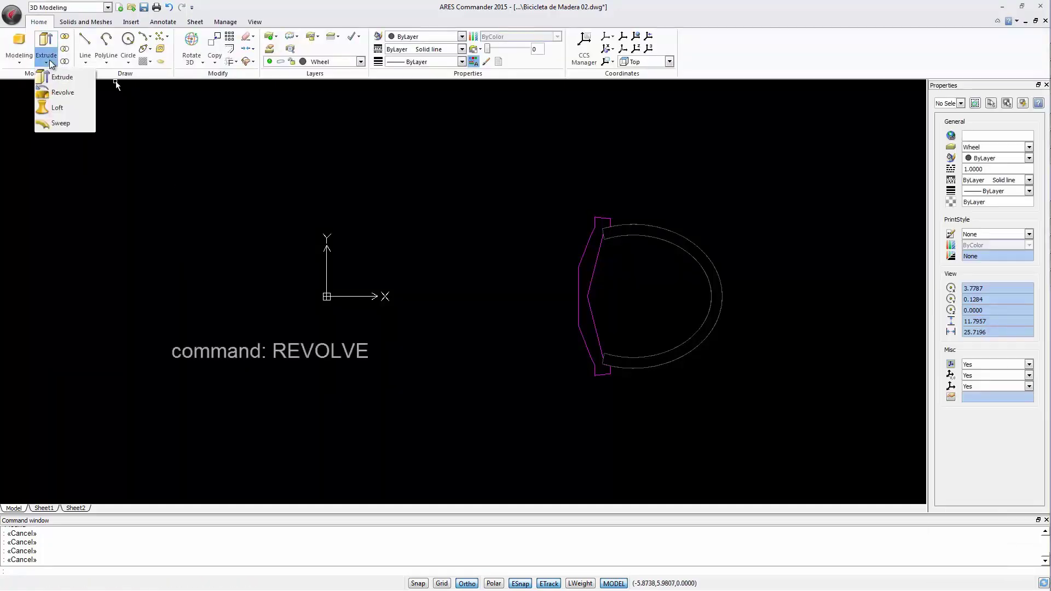
pyautogui.click(75, 96)
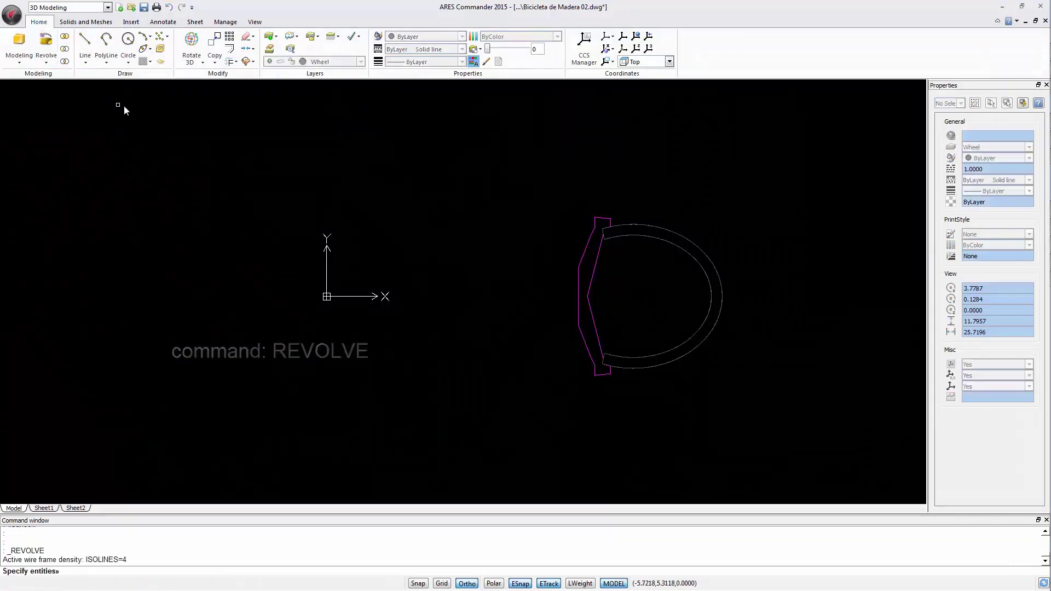
pyautogui.click(691, 241)
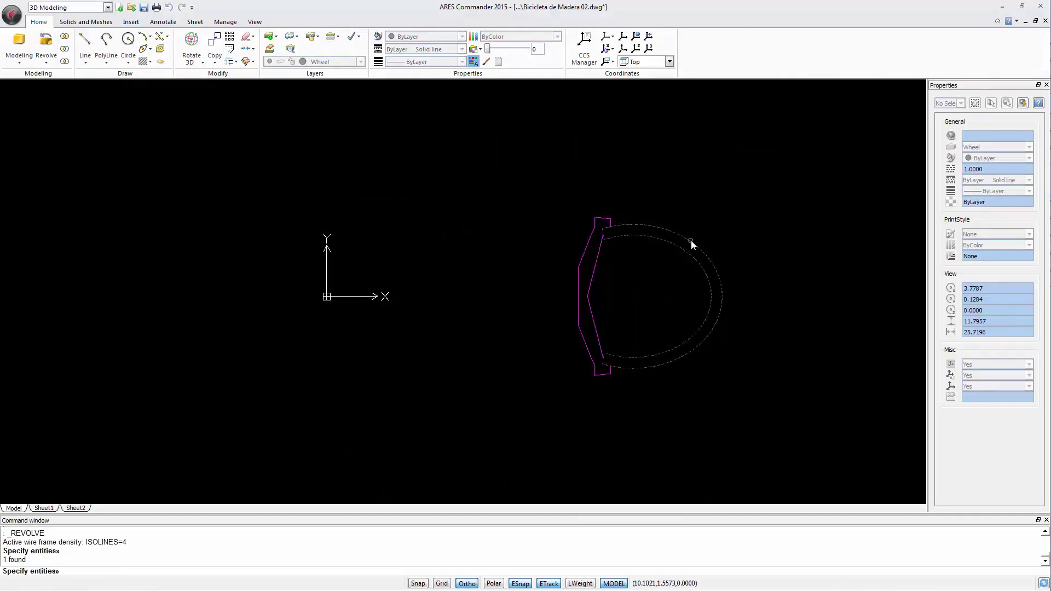
pyautogui.press('Return')
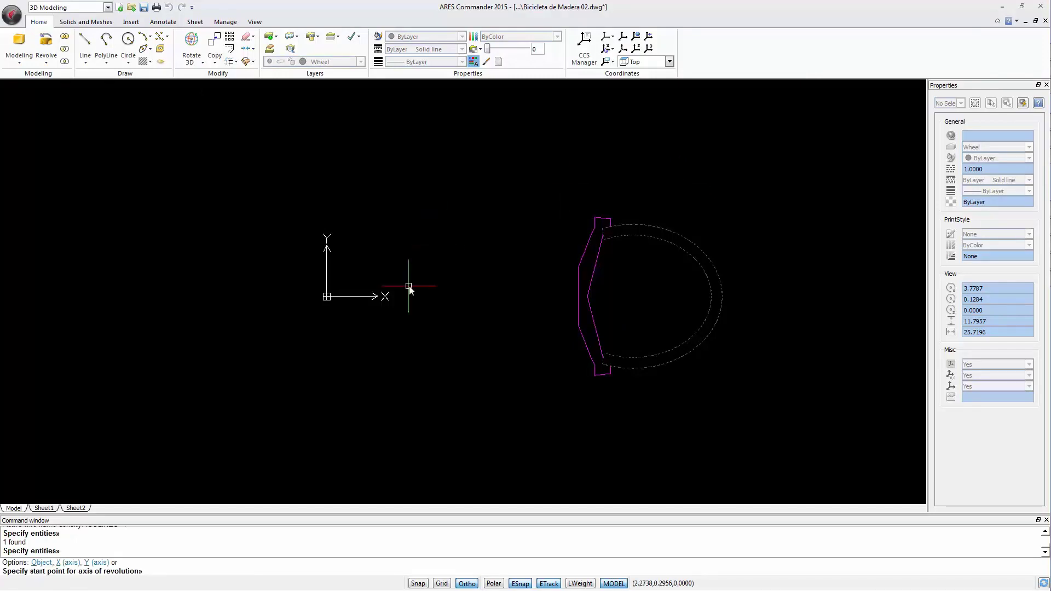
pyautogui.write('0,0')
pyautogui.press('Return')
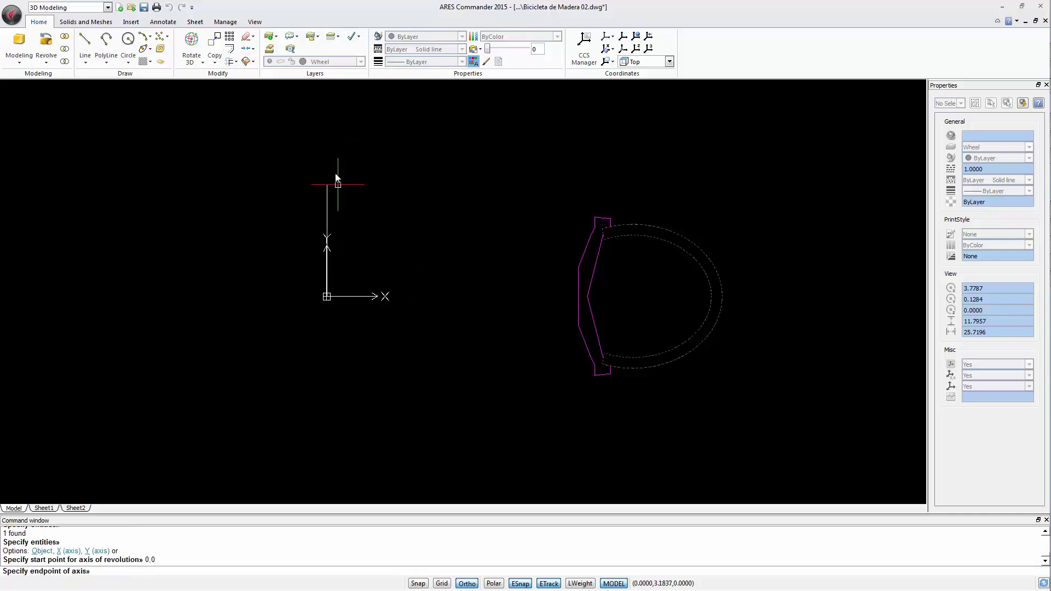
pyautogui.click(330, 131)
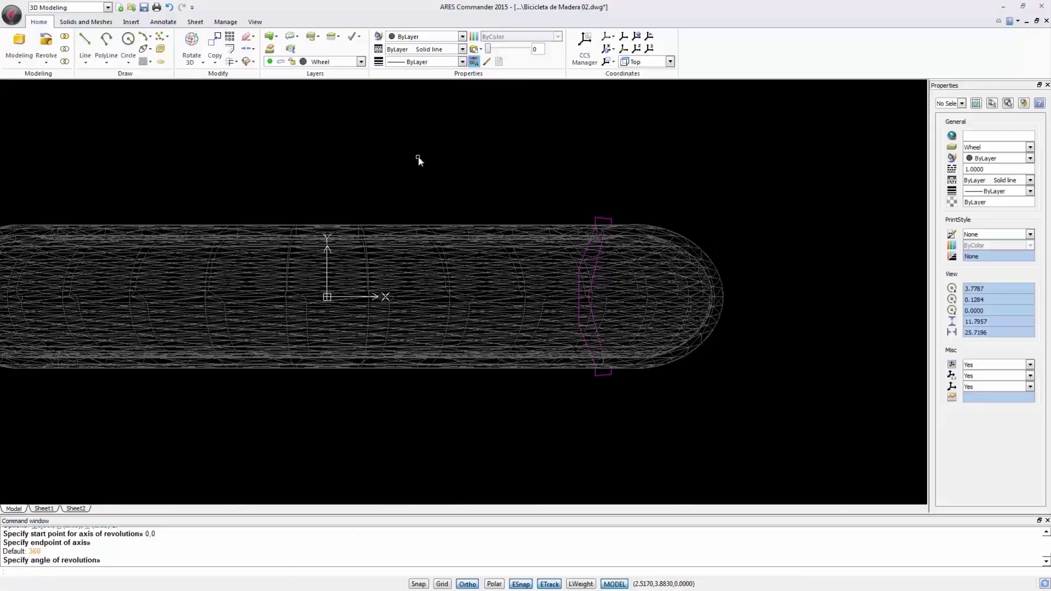
# Step: Make Rim the current layer and turn off the Wheel layer
pyautogui.click(342, 64)
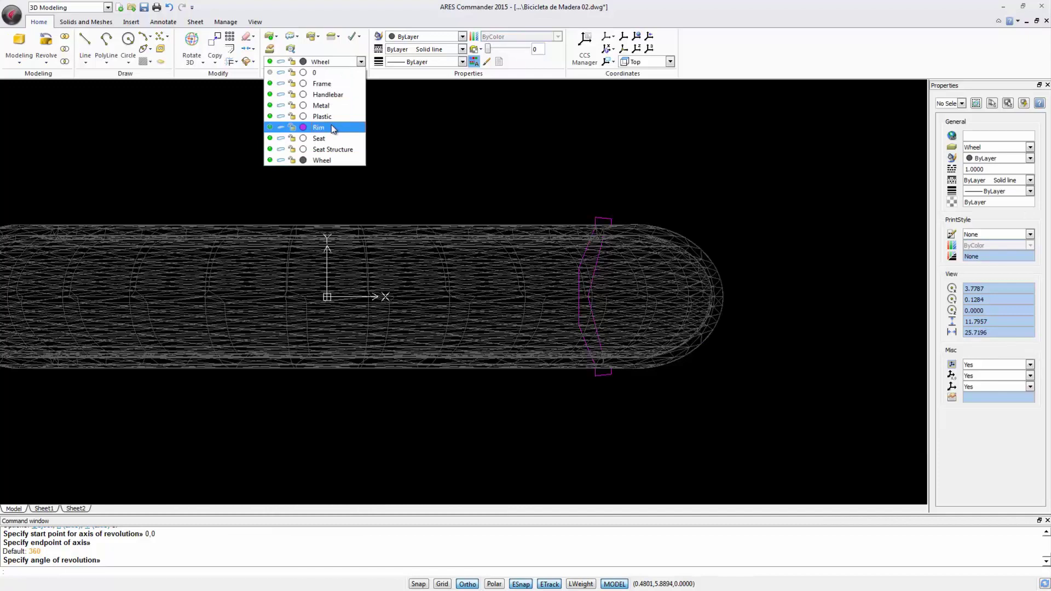
pyautogui.click(330, 126)
pyautogui.click(342, 64)
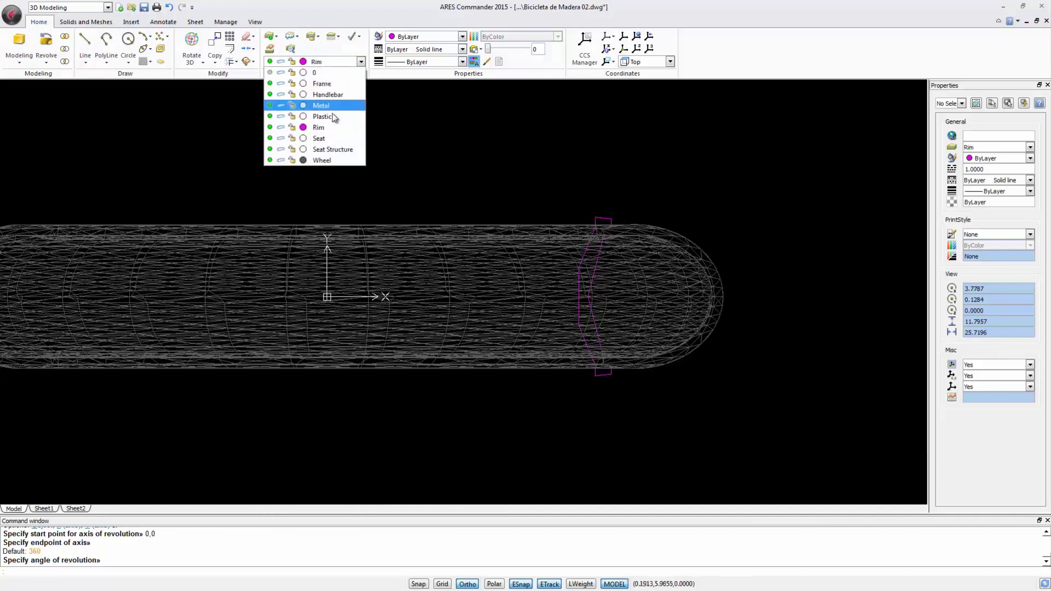
pyautogui.click(270, 160)
pyautogui.click(322, 160)
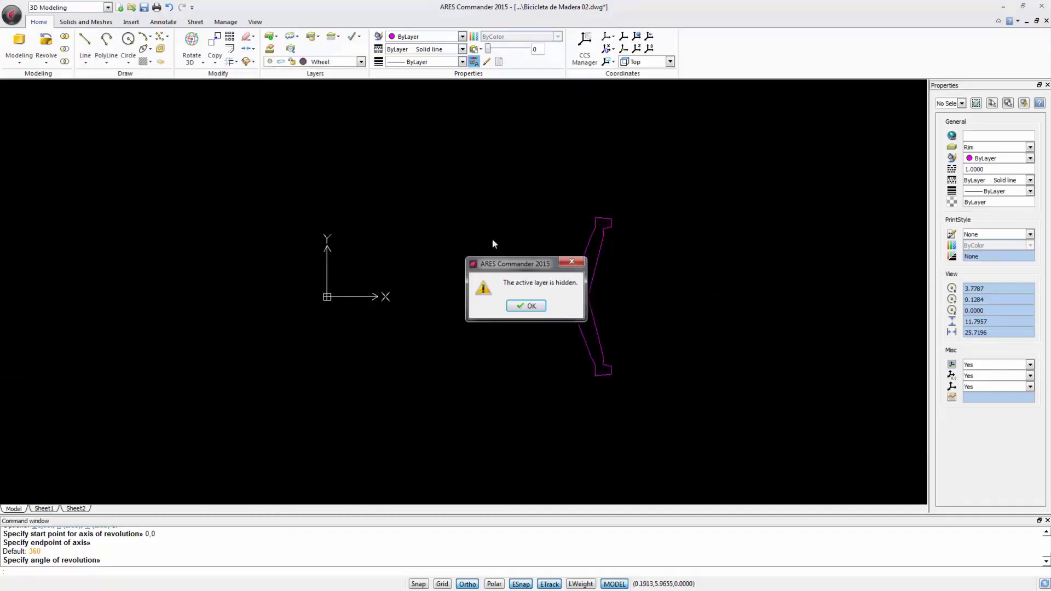
pyautogui.press('Return')
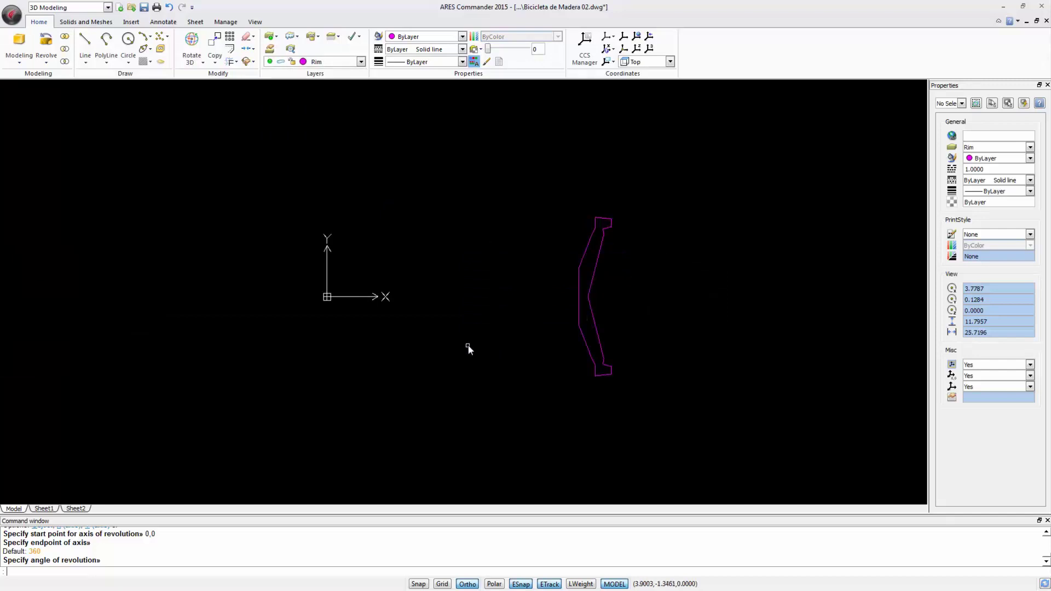
# Step: Revolve the magenta rim profile 360° about an axis from 0,0 straight downward
pyautogui.click(46, 42)
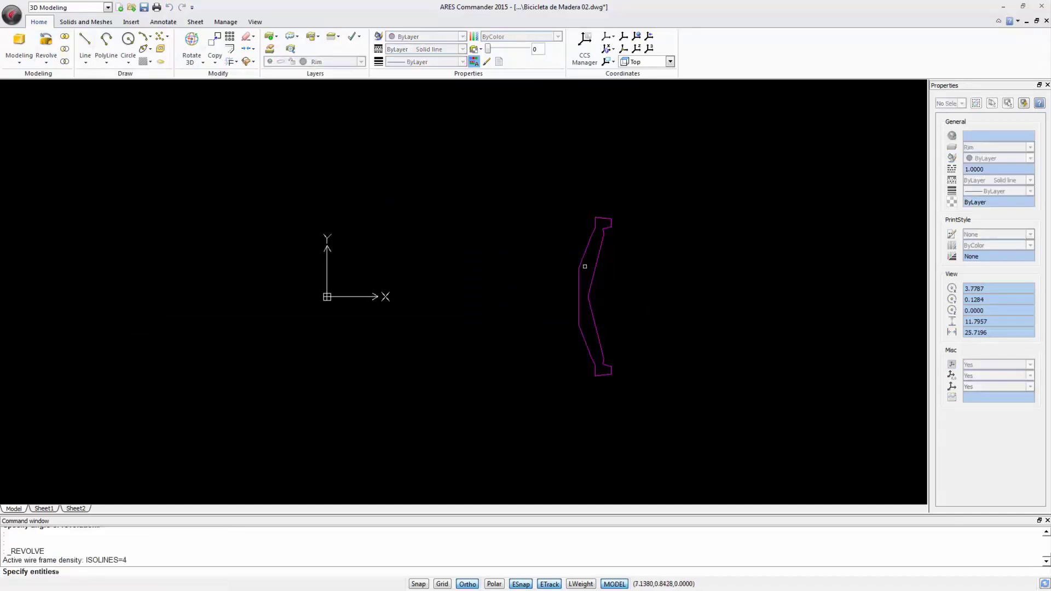
pyautogui.click(581, 265)
pyautogui.press('Return')
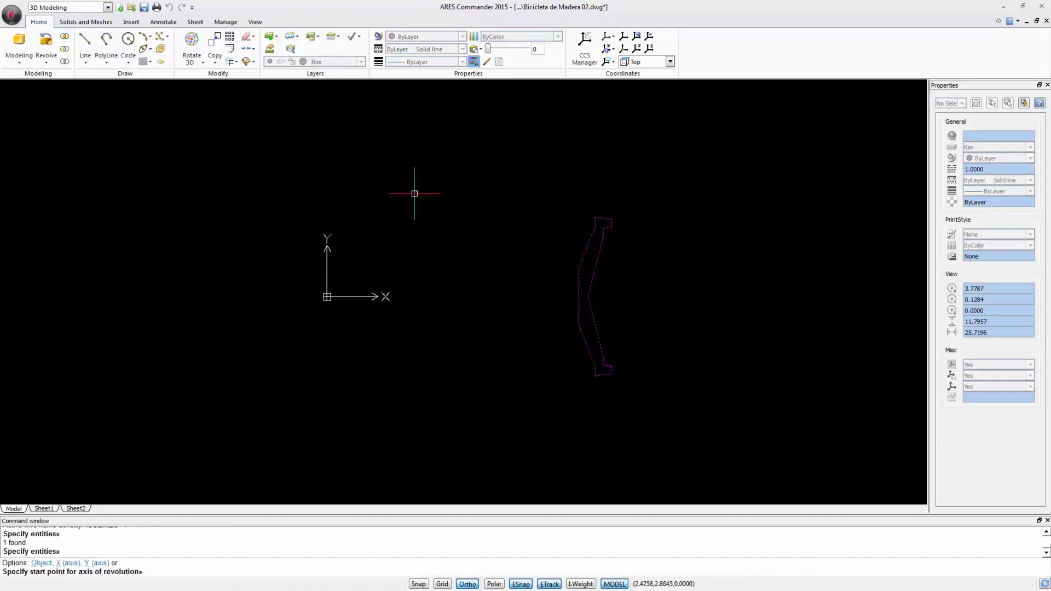
pyautogui.write('0,0')
pyautogui.press('Return')
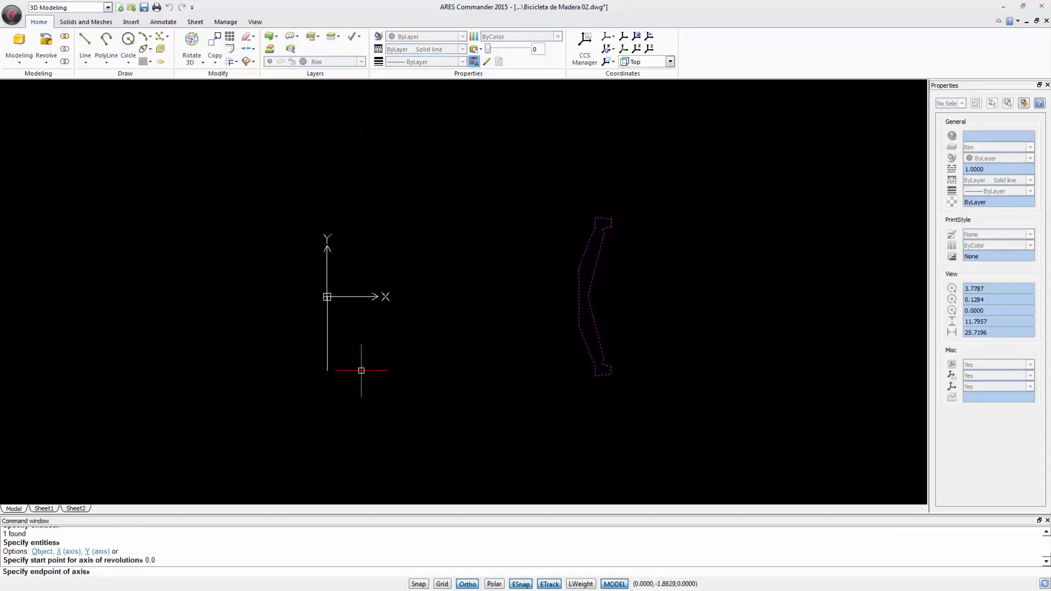
pyautogui.click(360, 138)
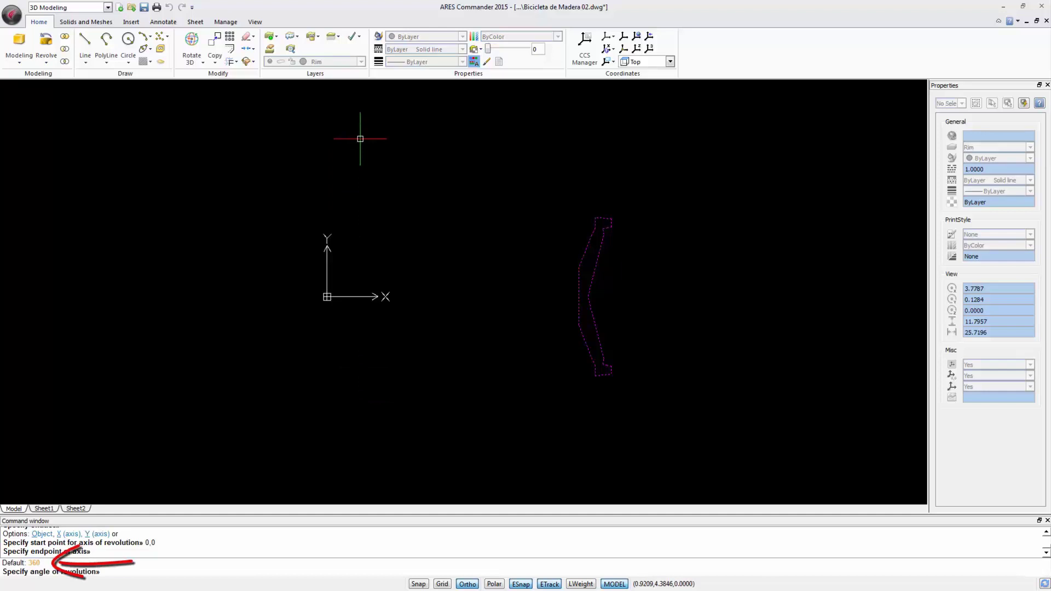
pyautogui.press('Return')
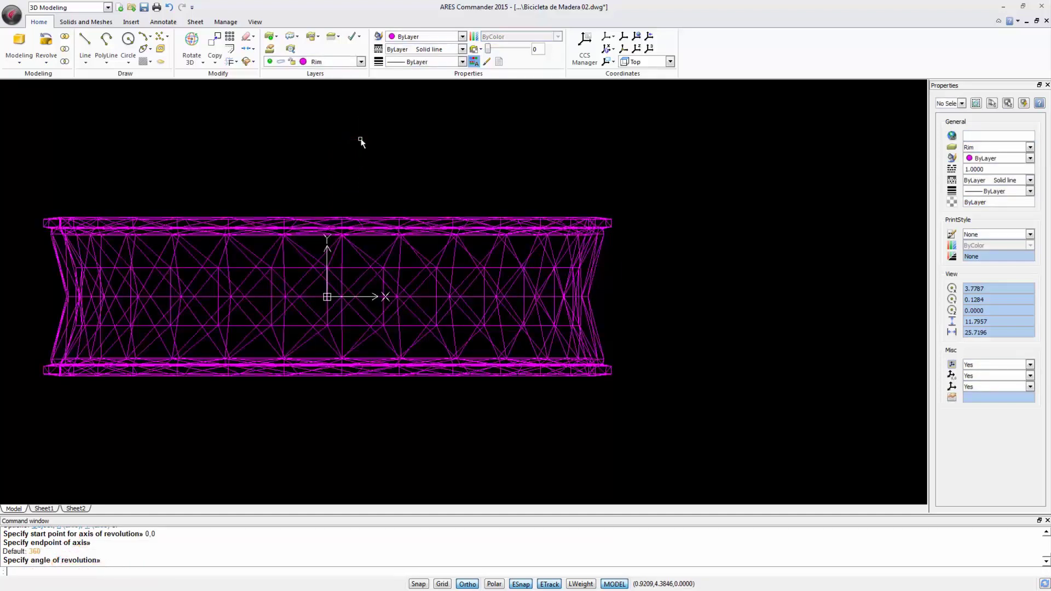
pyautogui.click(338, 63)
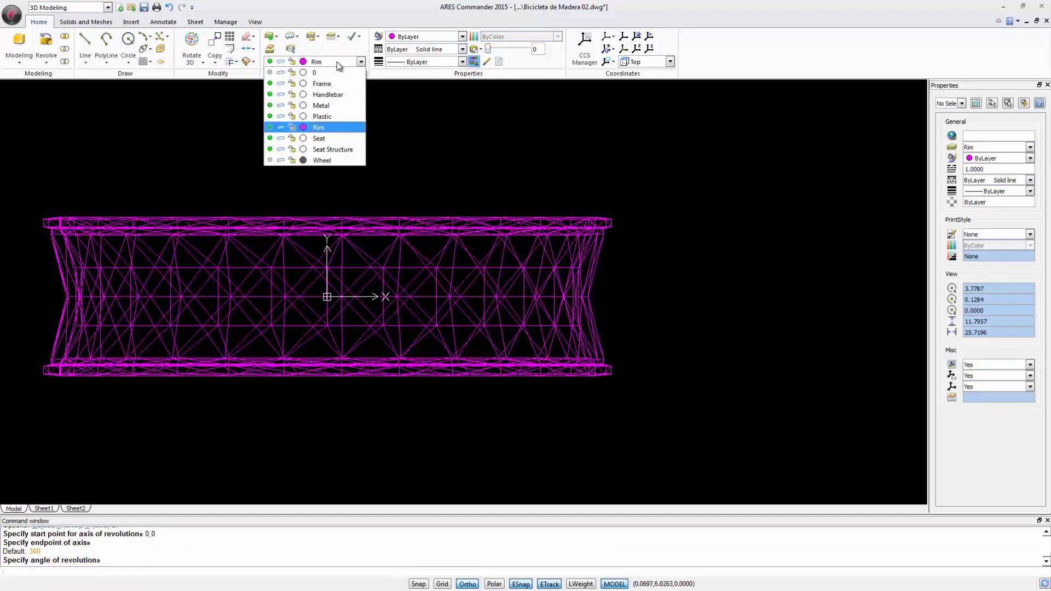
# Step: Show the Wheel layer and view both solids shaded with edges in SE Isometric
pyautogui.click(270, 160)
pyautogui.click(321, 160)
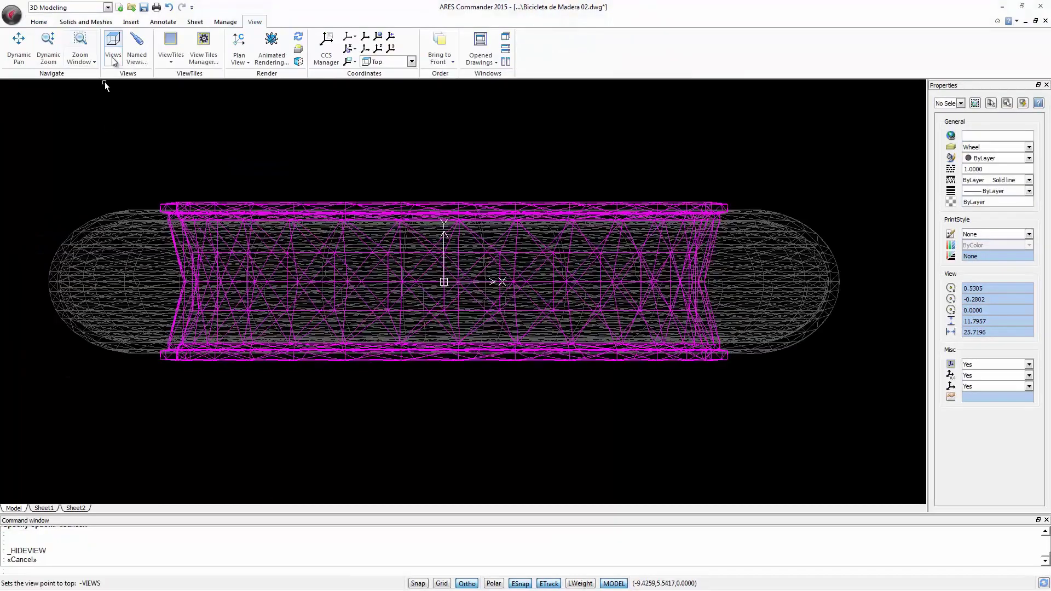
pyautogui.click(113, 52)
pyautogui.click(143, 185)
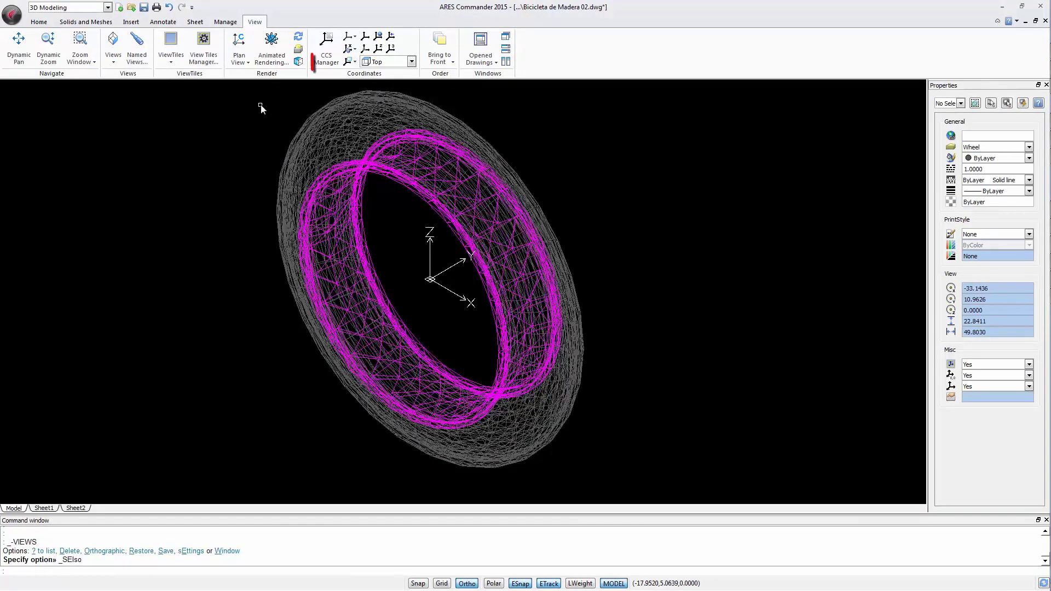
pyautogui.click(299, 62)
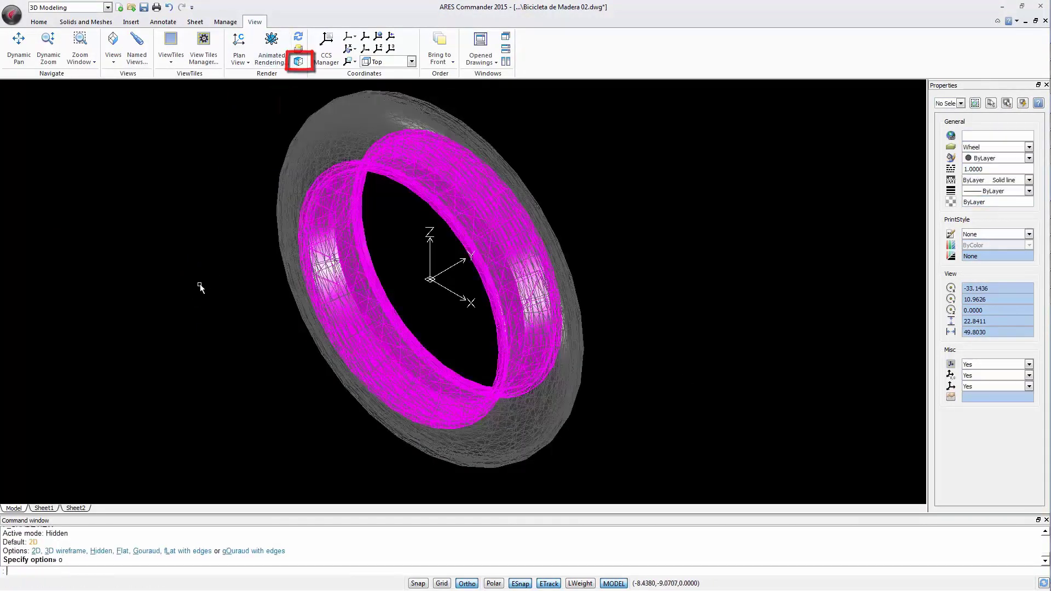
# Step: Orbit and zoom the wheel, switch to Front view, then orbit into a tilted view
pyautogui.keyDown('shift'); pyautogui.moveTo(199, 286); pyautogui.dragTo(446, 321, button='middle'); pyautogui.keyUp('shift')
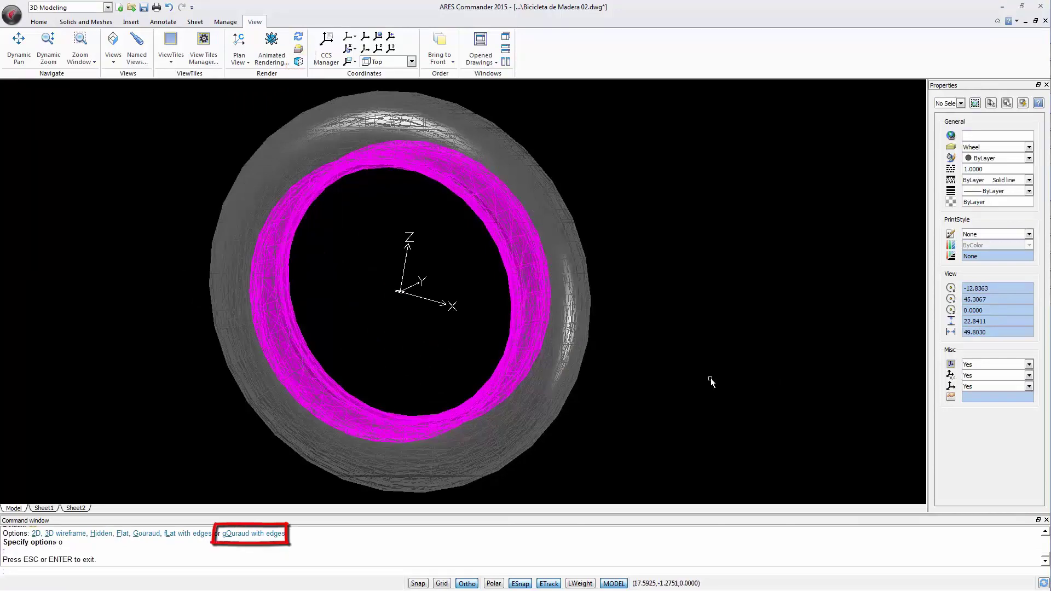
pyautogui.scroll(5, 204, 436)
pyautogui.scroll(2, 197, 335)
pyautogui.scroll(4, 197, 336)
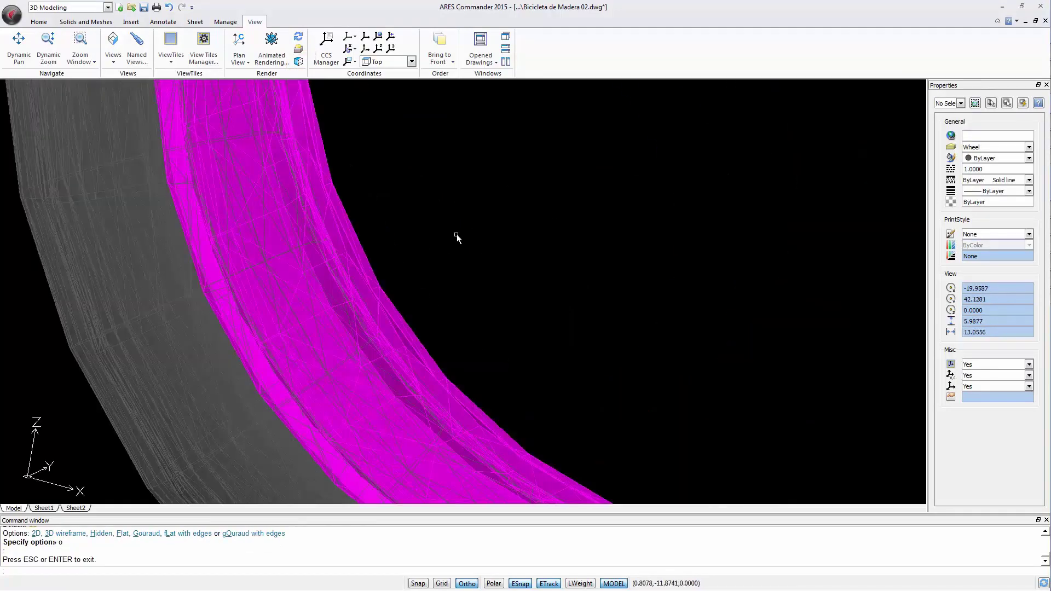
pyautogui.middleClick(457, 237)
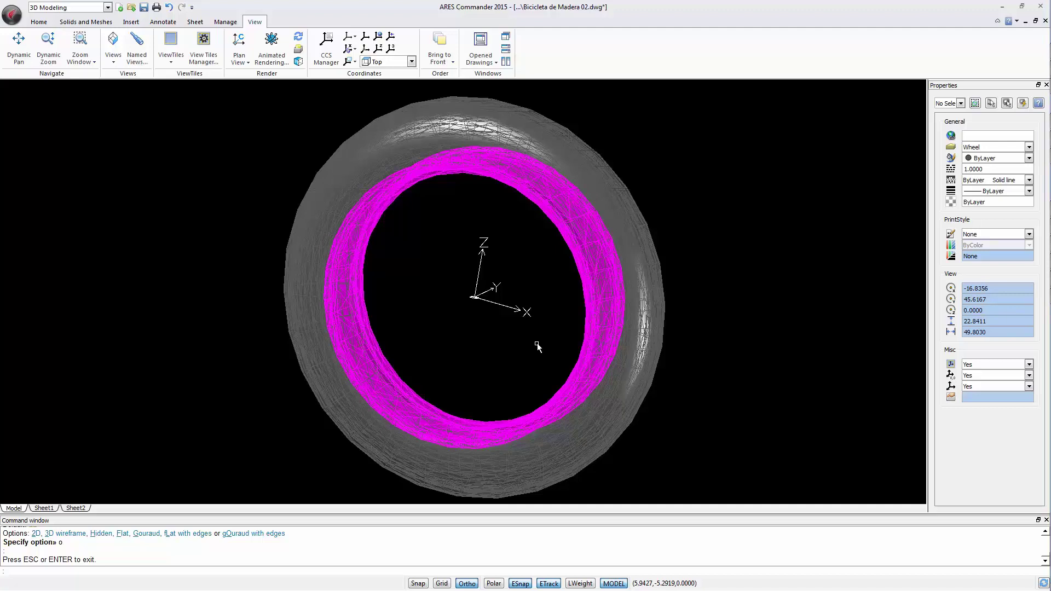
pyautogui.click(114, 49)
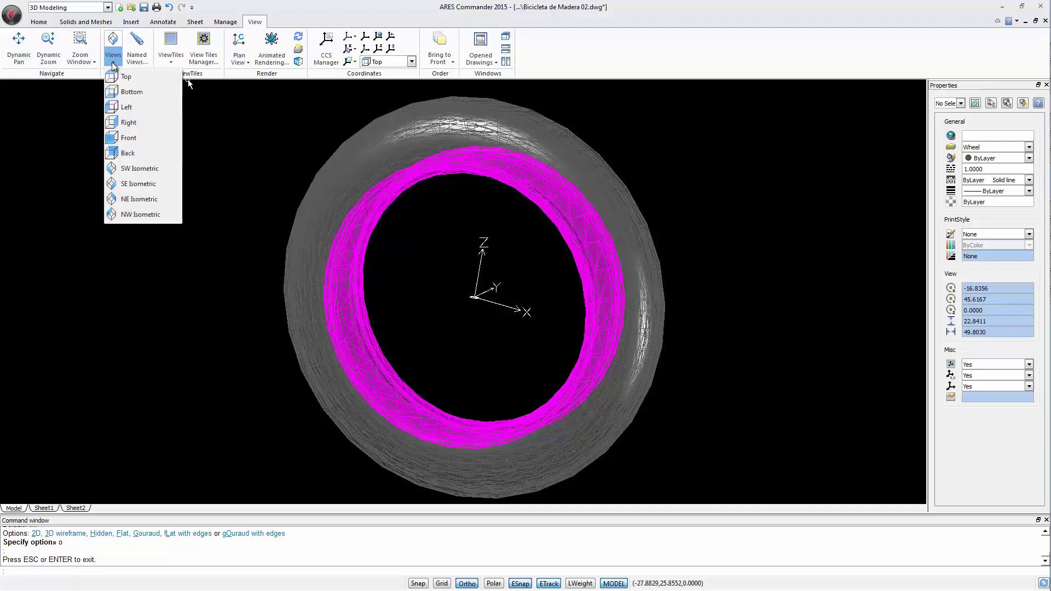
pyautogui.click(130, 146)
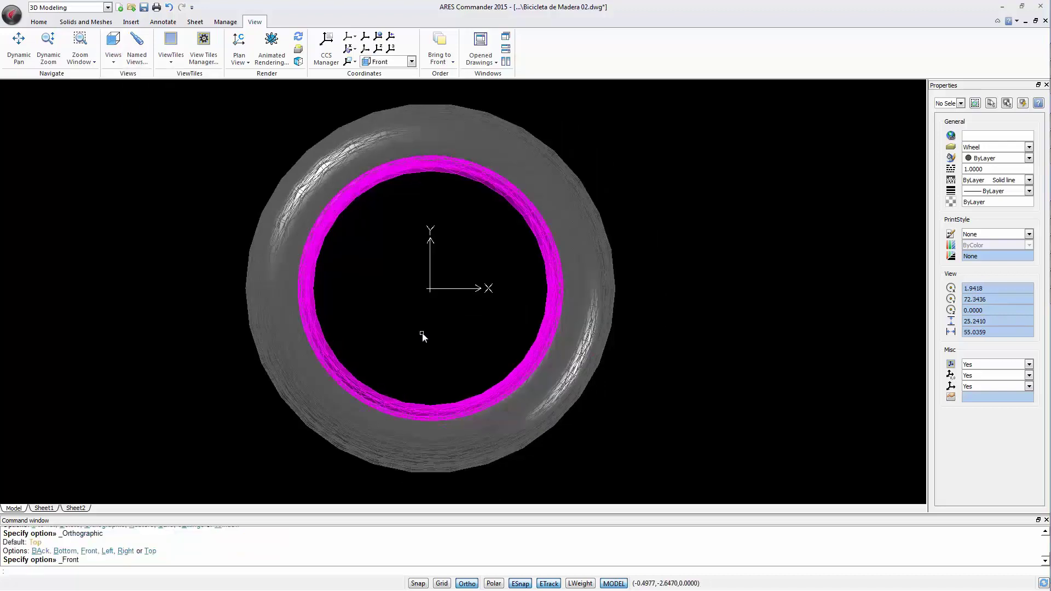
pyautogui.keyDown('shift'); pyautogui.moveTo(422, 336); pyautogui.dragTo(537, 347, button='middle'); pyautogui.keyUp('shift')
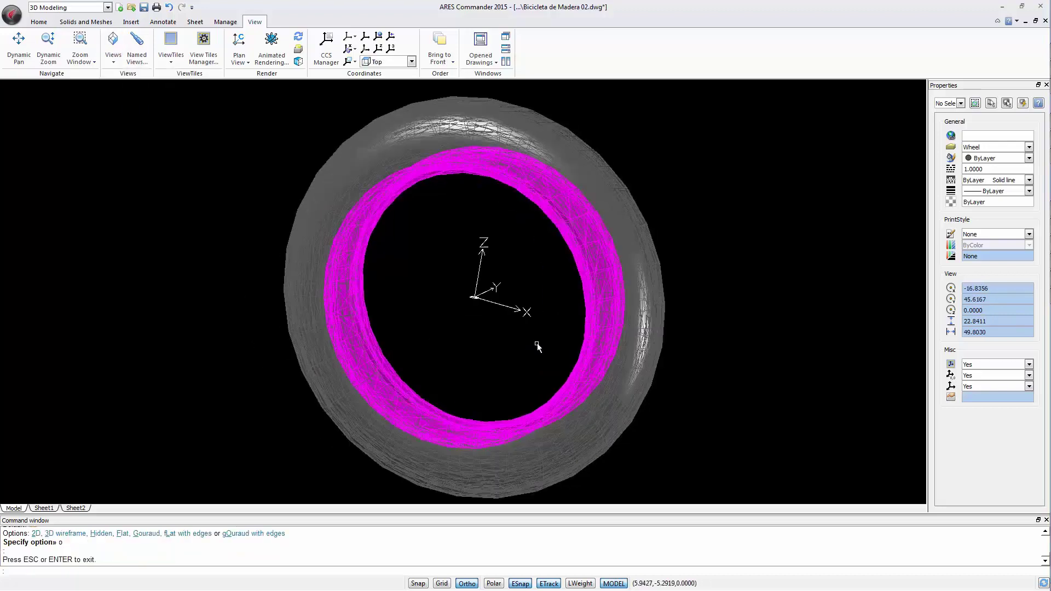